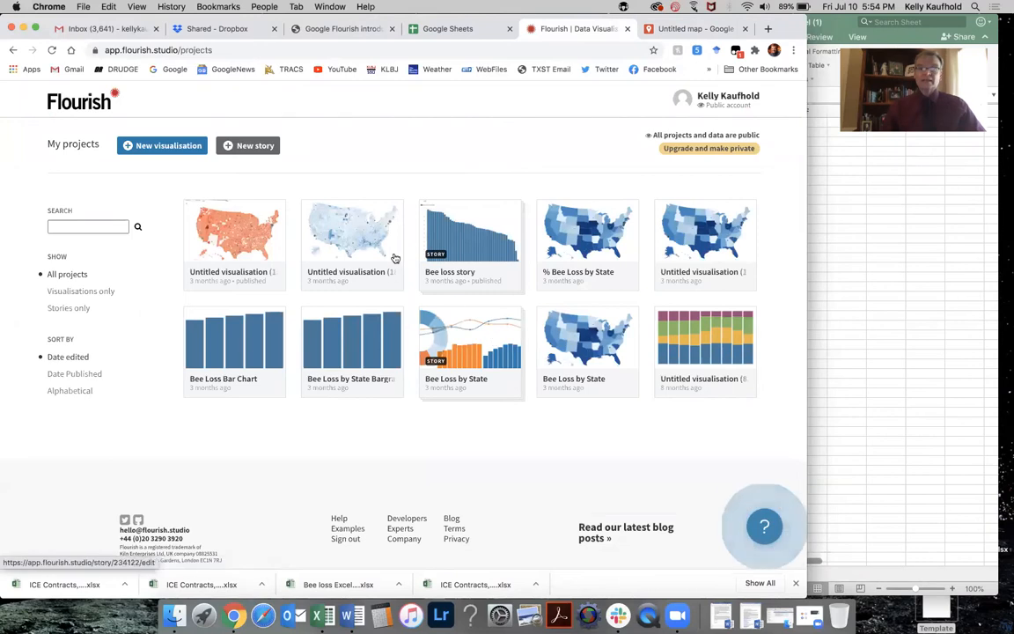
Step: Start a new visualisation so that the template choices open
click(158, 147)
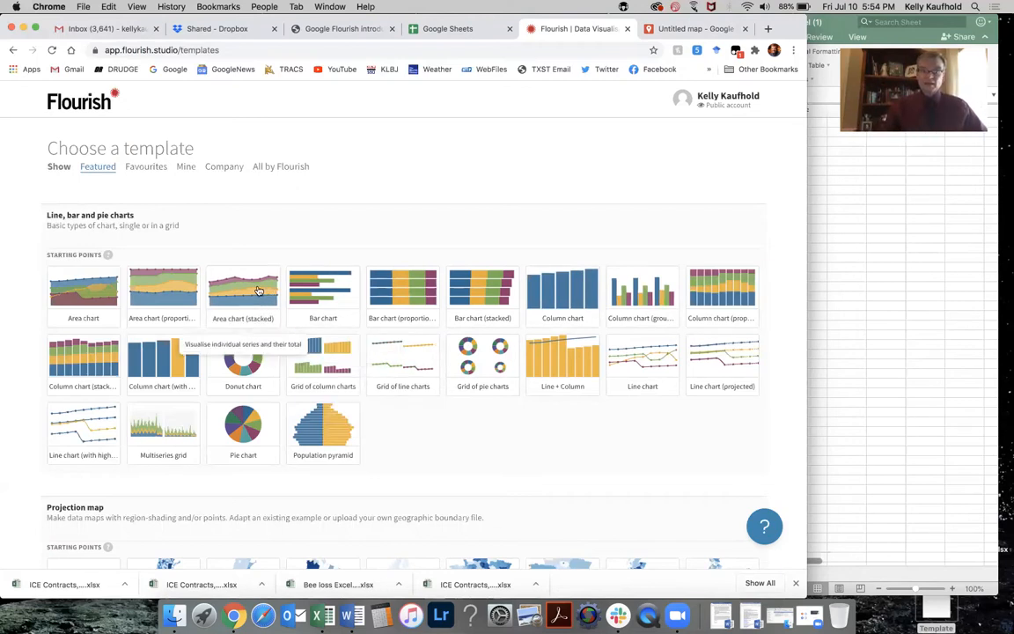
click(324, 296)
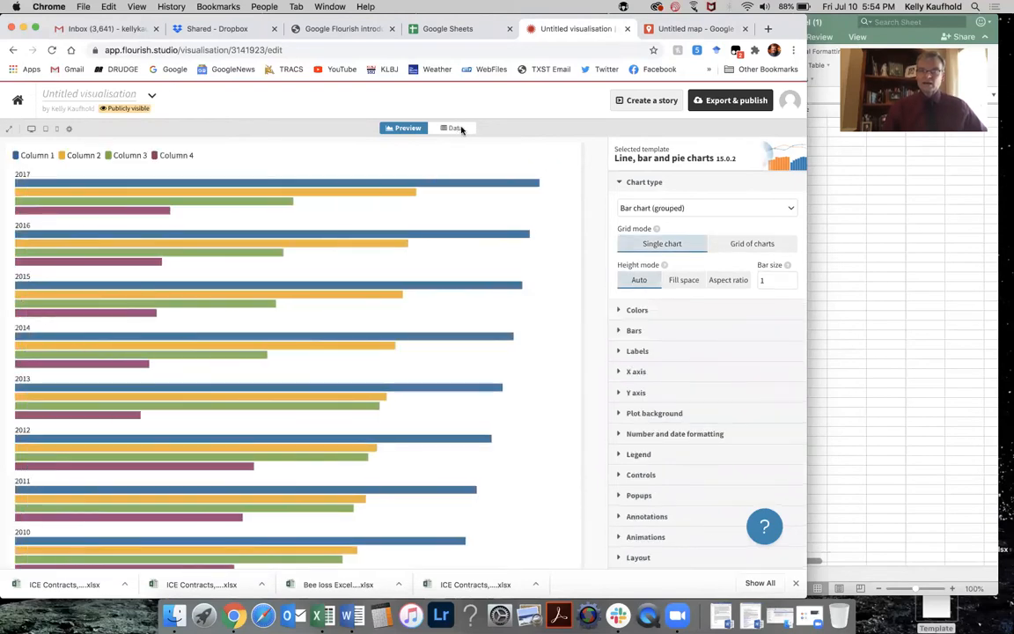
click(455, 128)
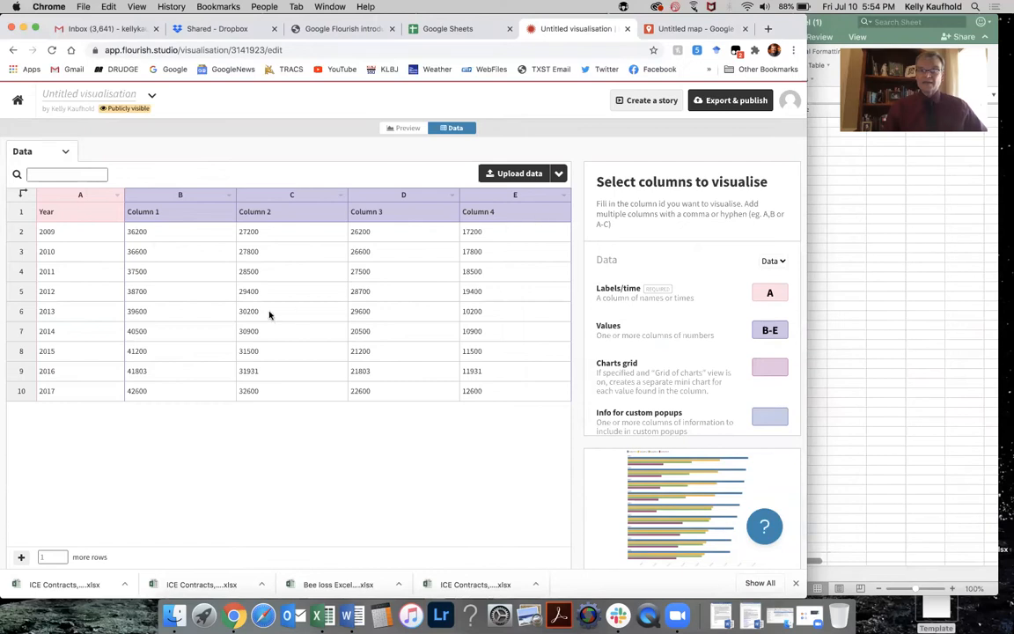
click(13, 52)
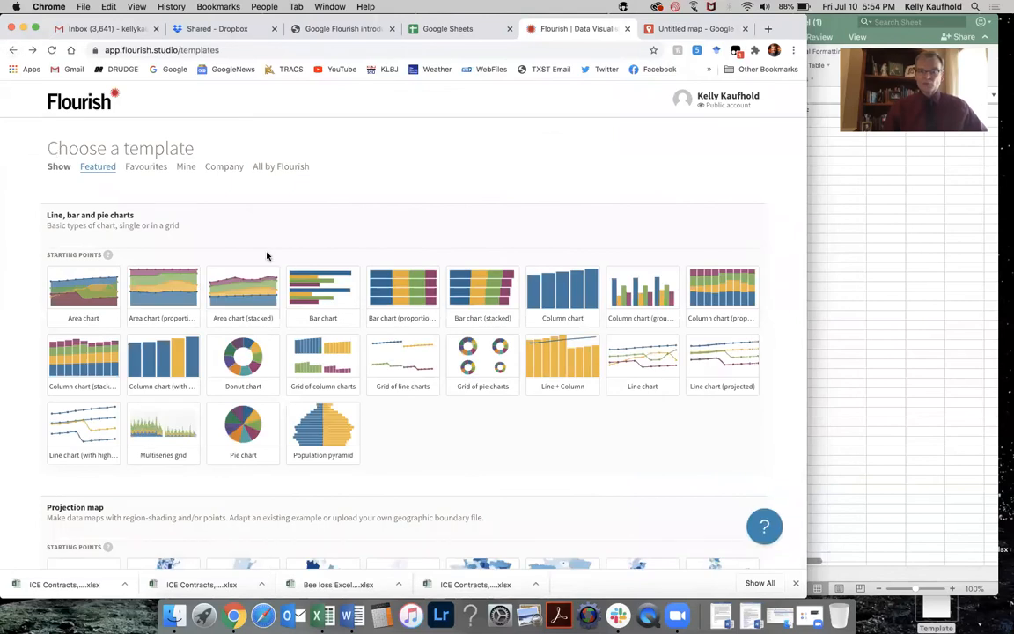
Step: Create a visualisation from the Column chart template and open its data sheet
click(560, 287)
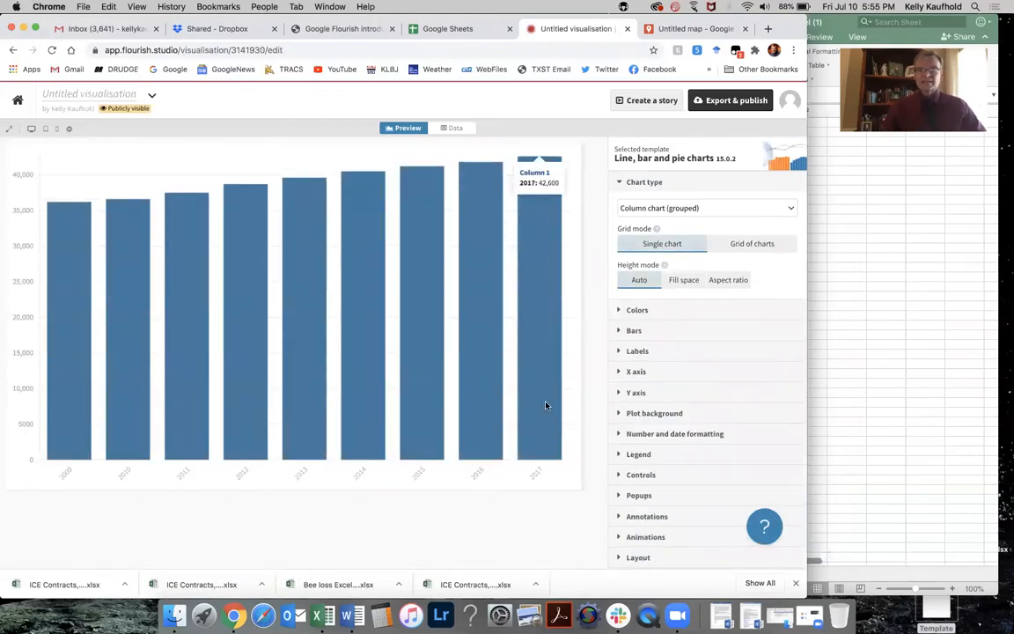
click(459, 130)
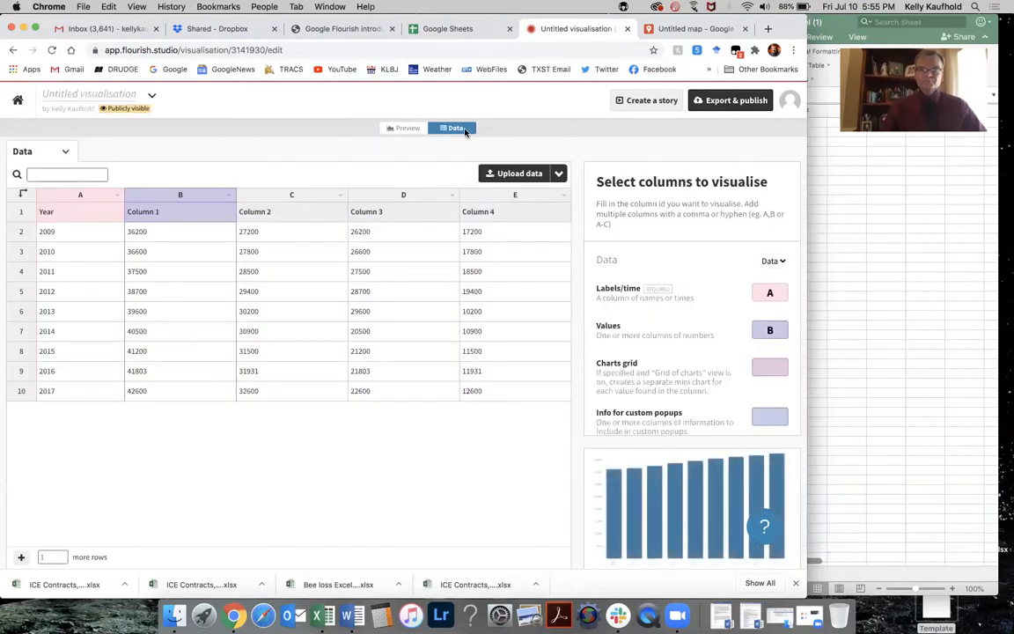
Step: Upload Bee loss Excel (1).xlsx as the chart's data, import it publicly, and look through the imported rows
click(520, 175)
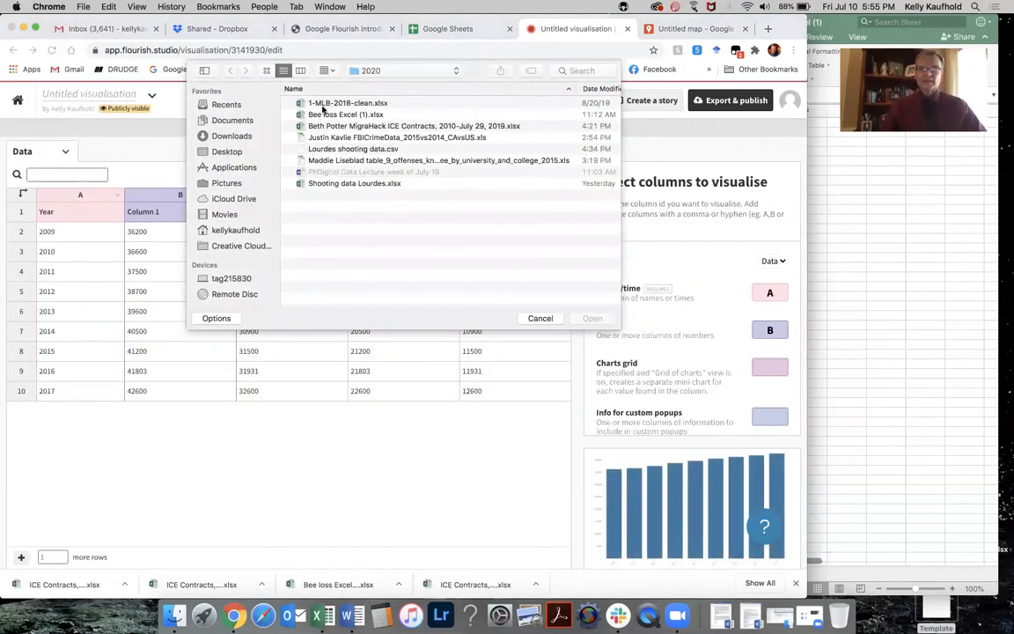
click(310, 117)
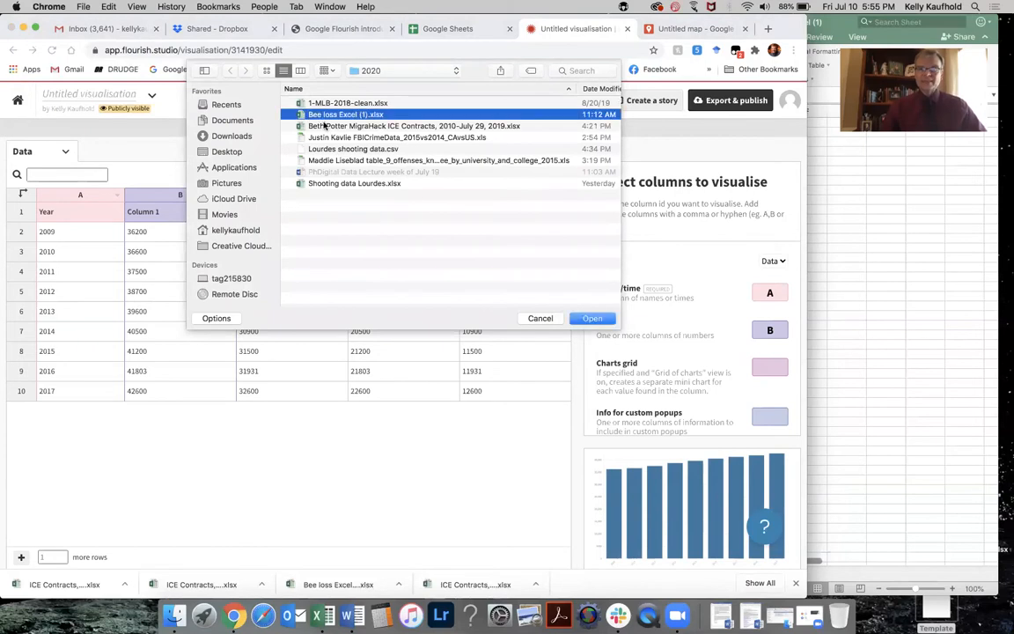
click(593, 318)
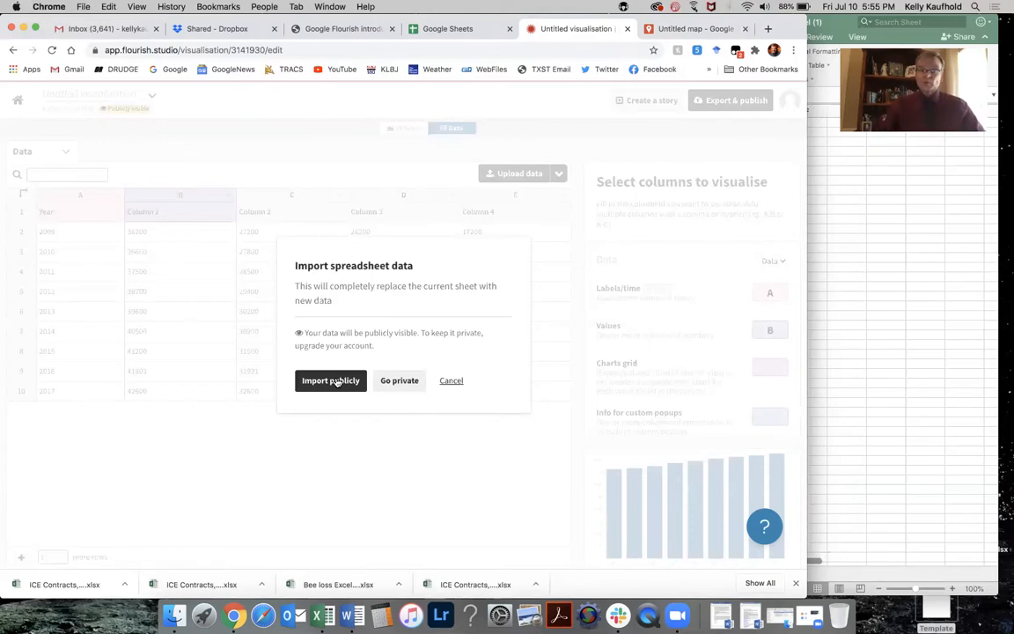
click(336, 381)
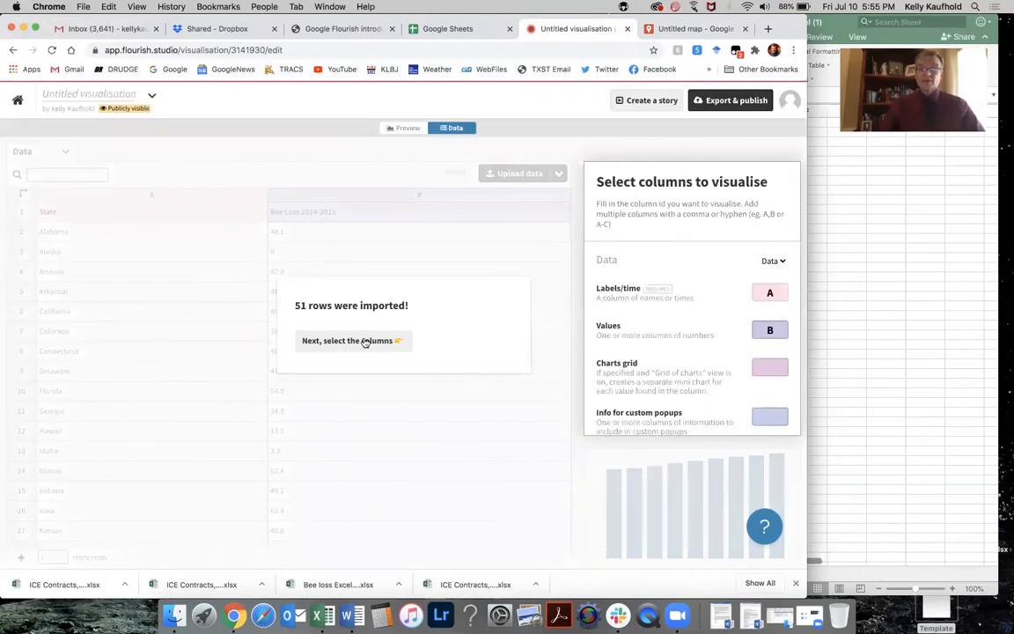
click(365, 342)
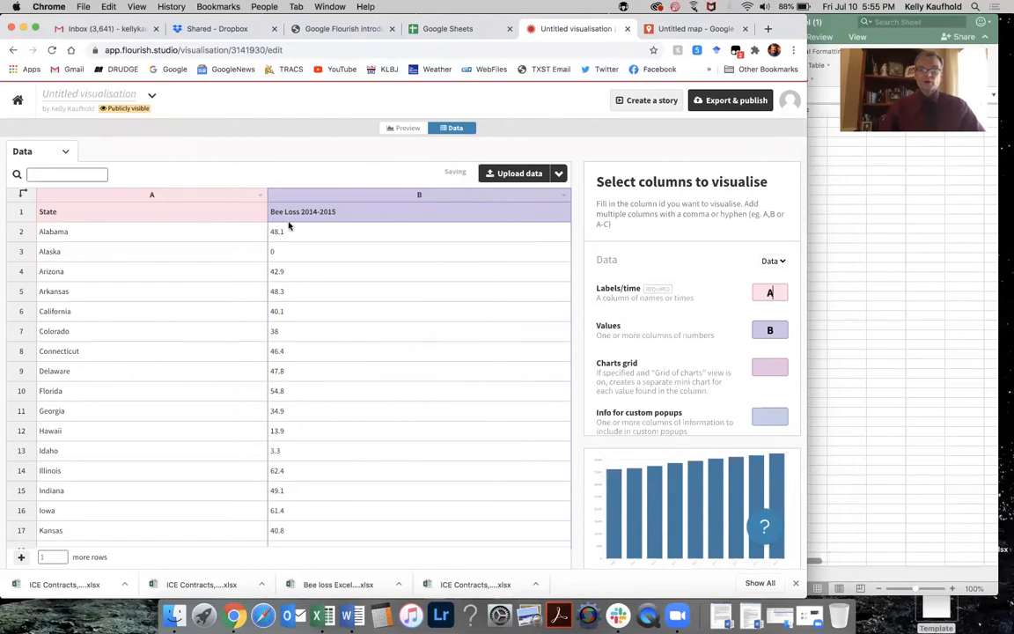
scroll(287, 313, down, 3)
scroll(288, 309, up, 3)
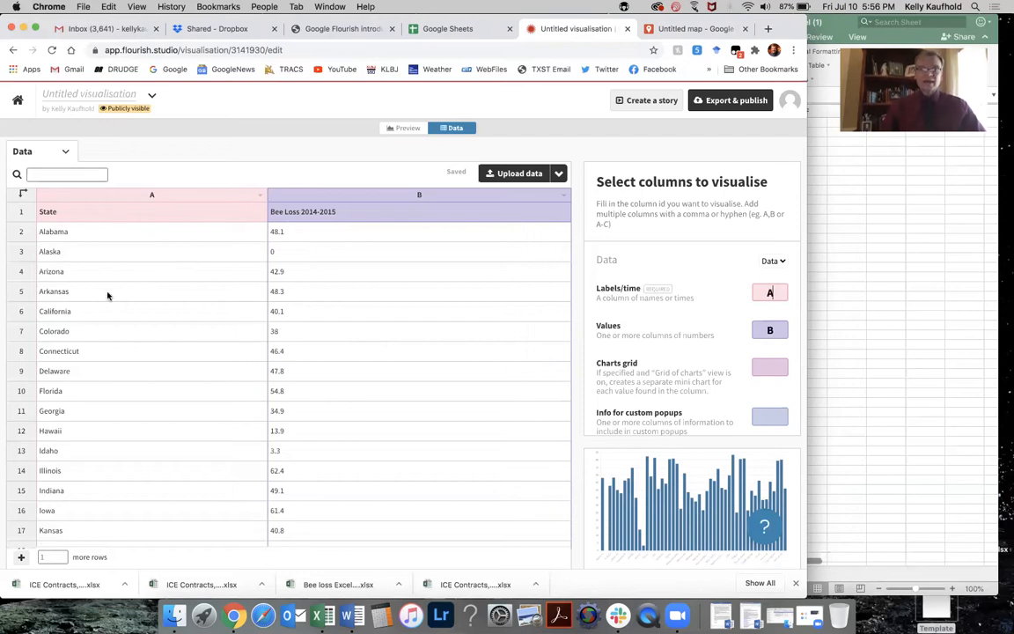
Step: Try column C as the chart's Values column, clear the entry and enter column B again
click(778, 331)
text(C)
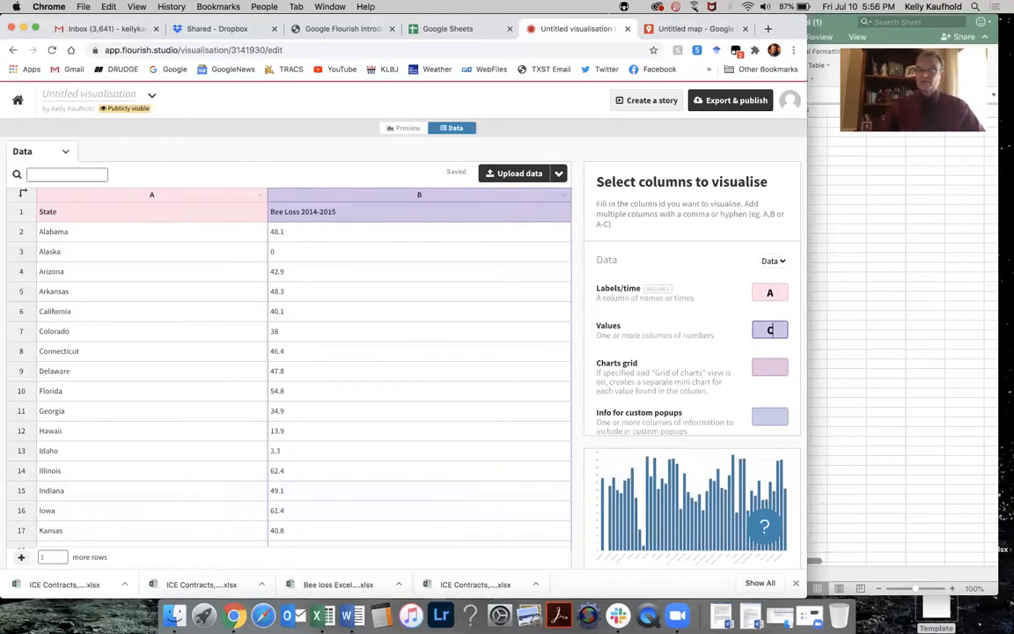
key(BackSpace)
double_click(800, 336)
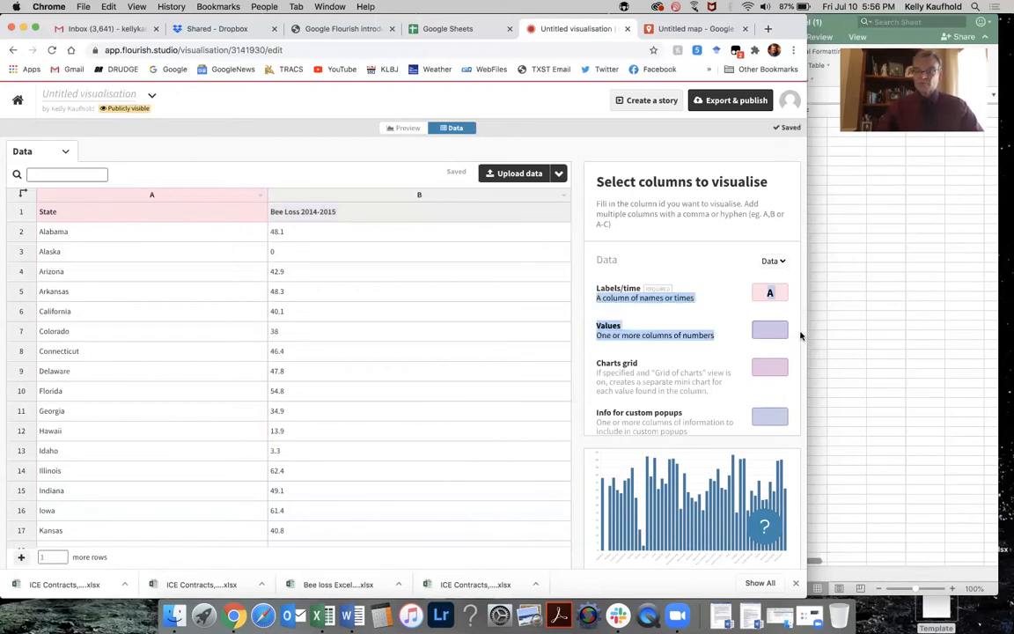
click(770, 332)
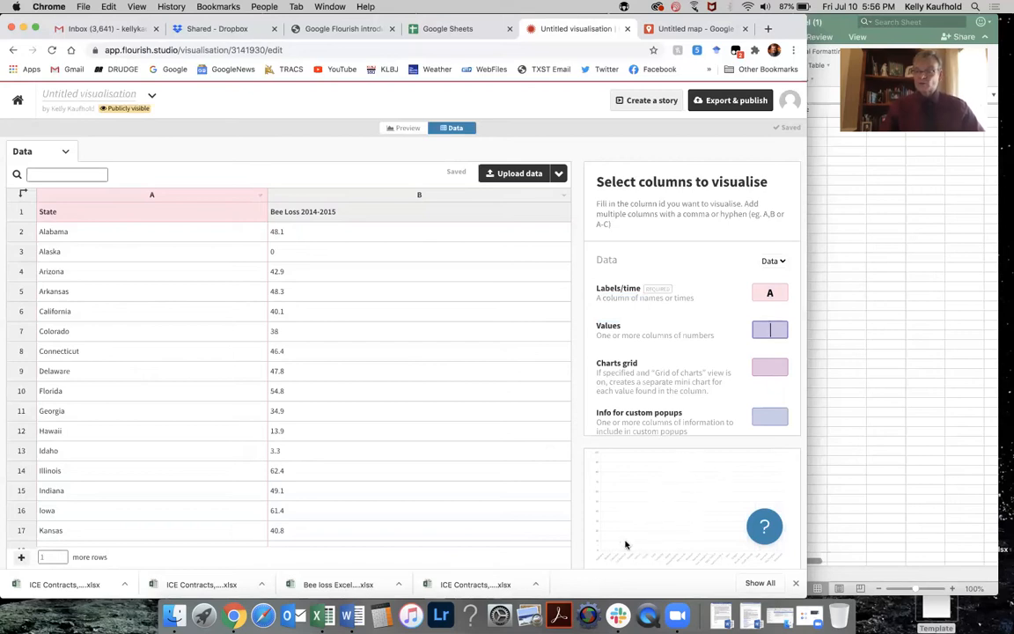
text(B)
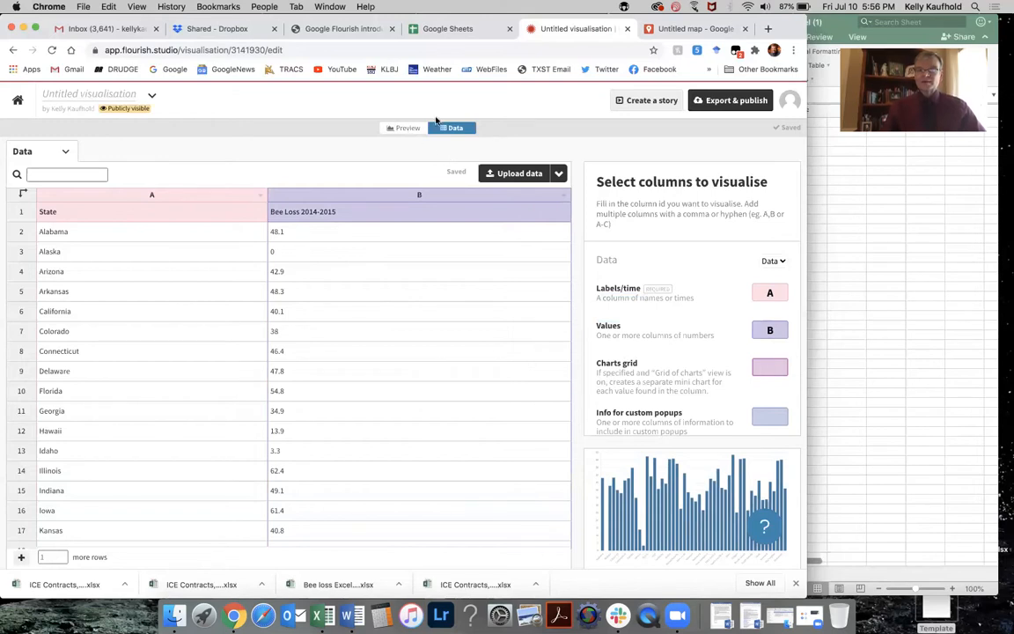
Step: Sort the data by the Bee Loss 2014-2015 column in descending order (Z→A) and preview the column chart
click(405, 129)
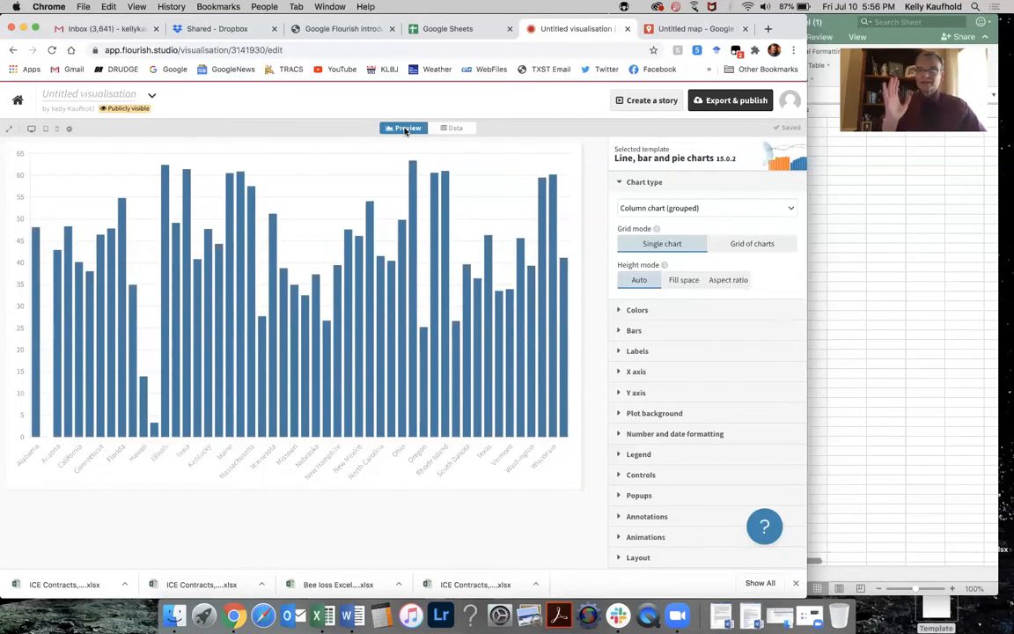
click(453, 129)
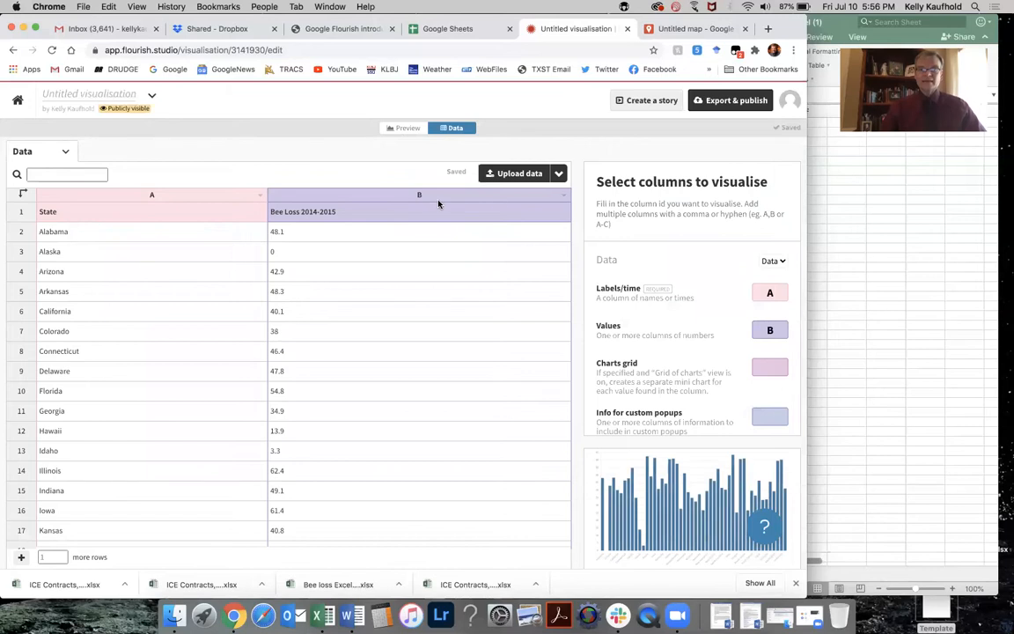
click(563, 196)
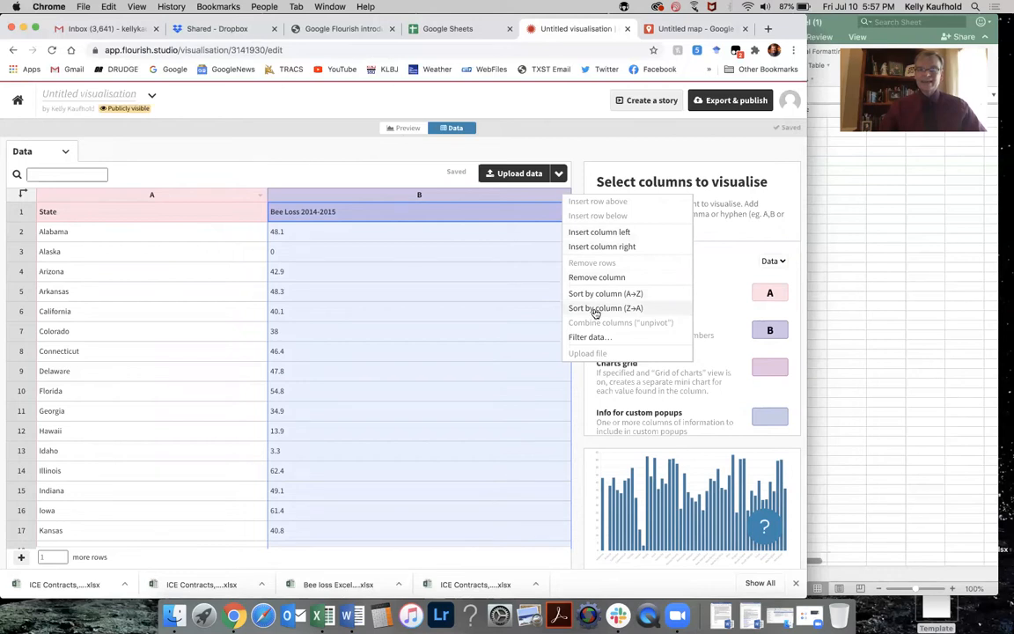
click(595, 308)
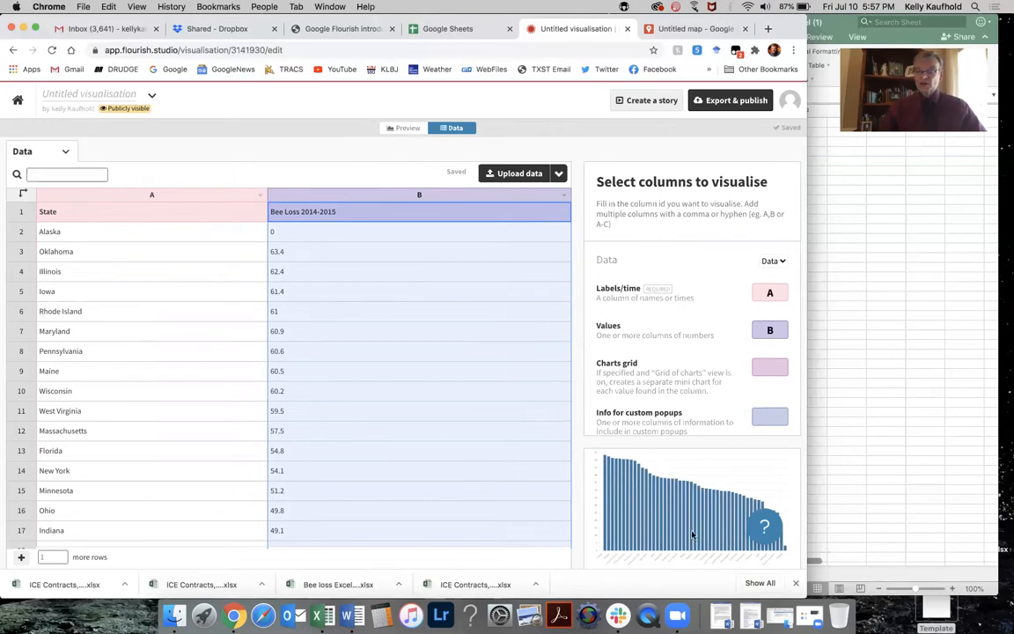
click(407, 129)
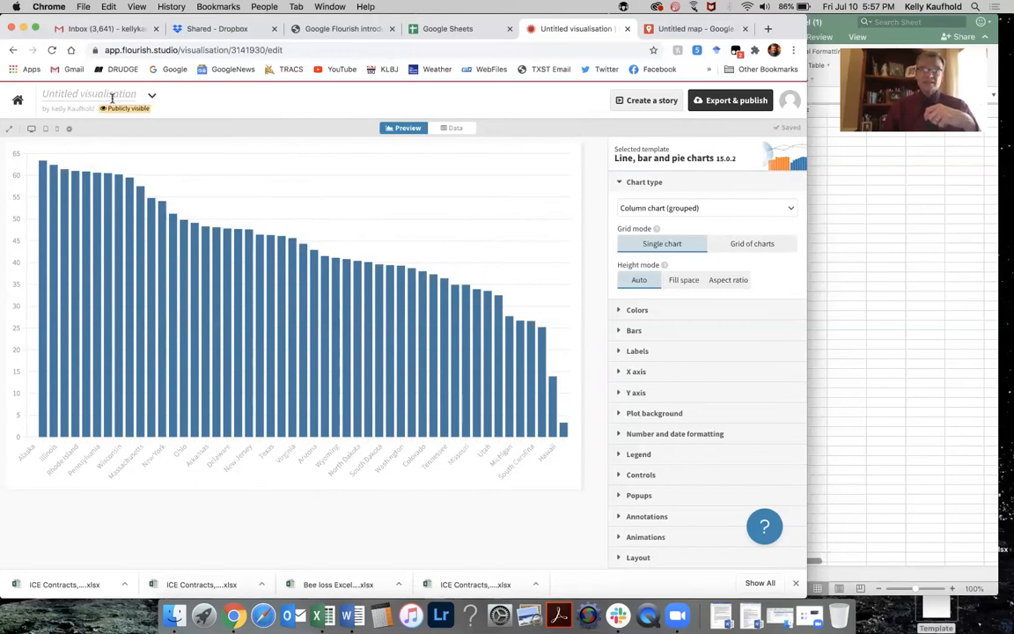
Step: Return to the project list and create another visualisation from the US (states) Projection map template
click(18, 100)
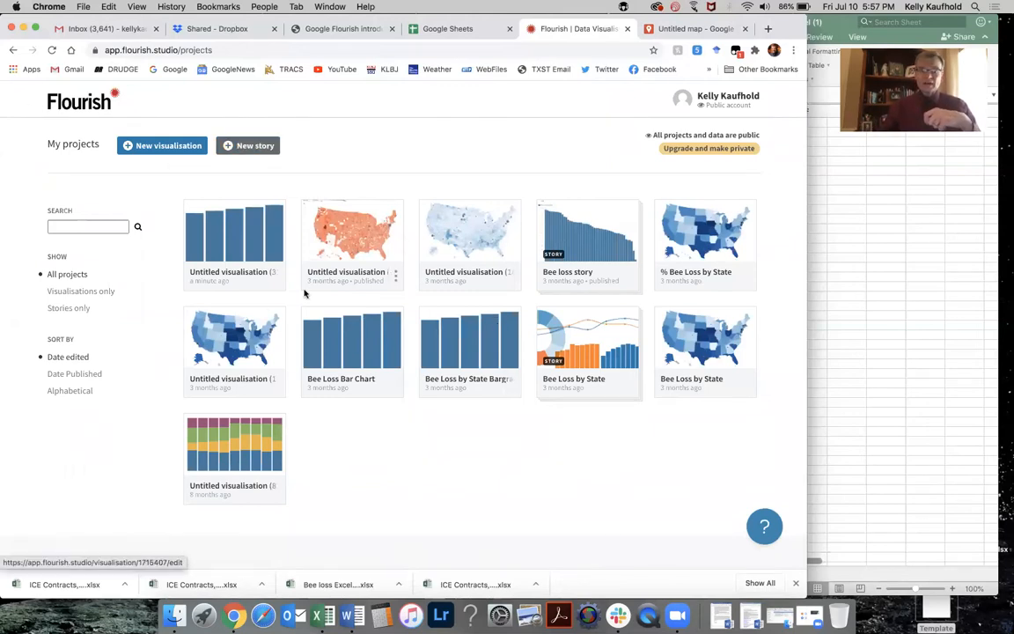
click(170, 146)
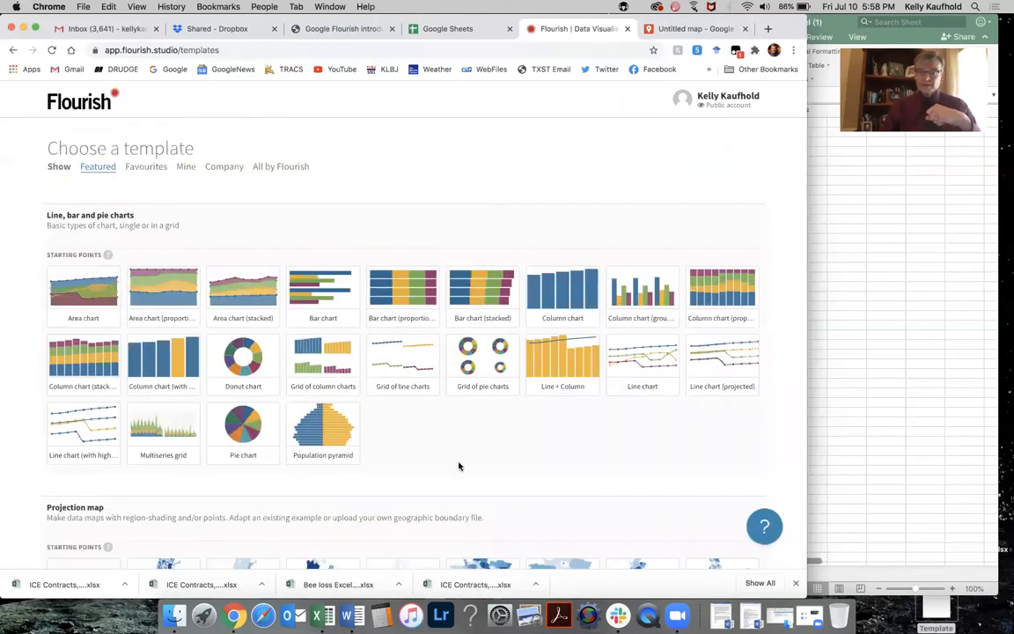
scroll(460, 464, down, 3)
scroll(460, 464, down, 4)
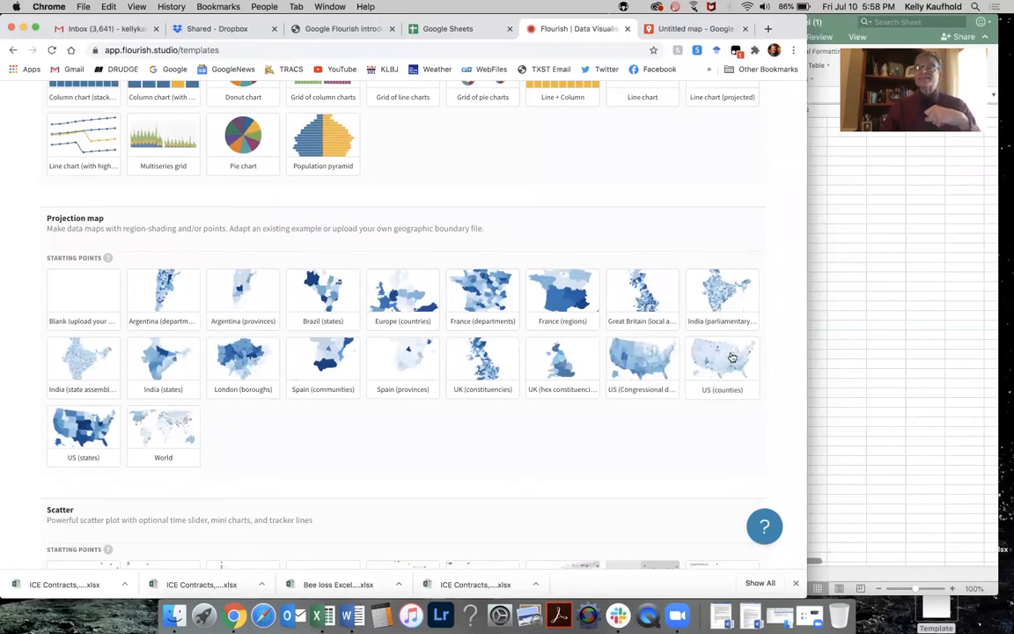
click(85, 428)
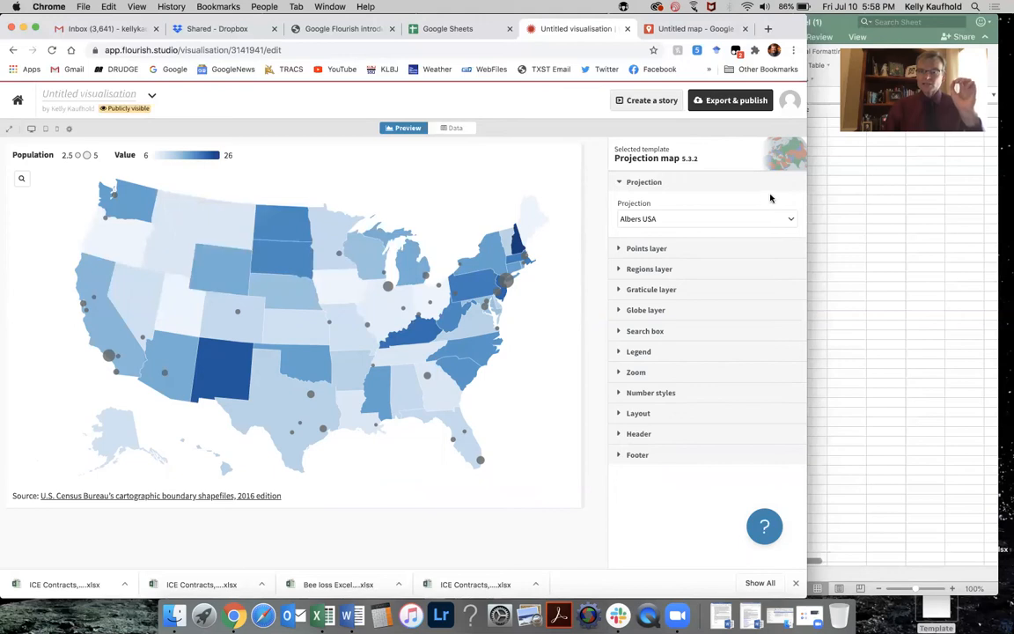
click(620, 270)
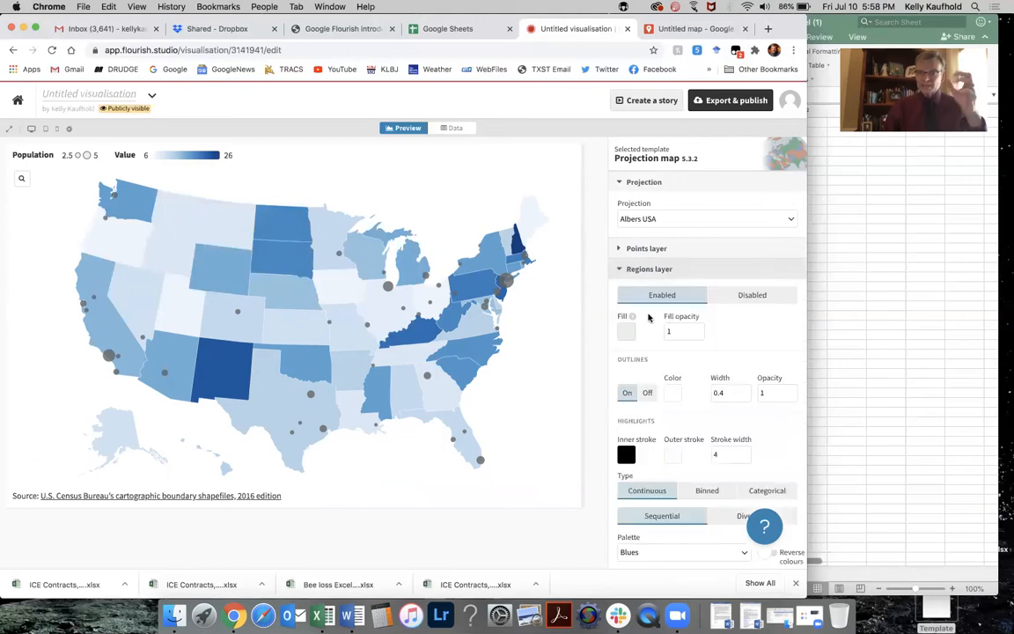
scroll(656, 485, down, 3)
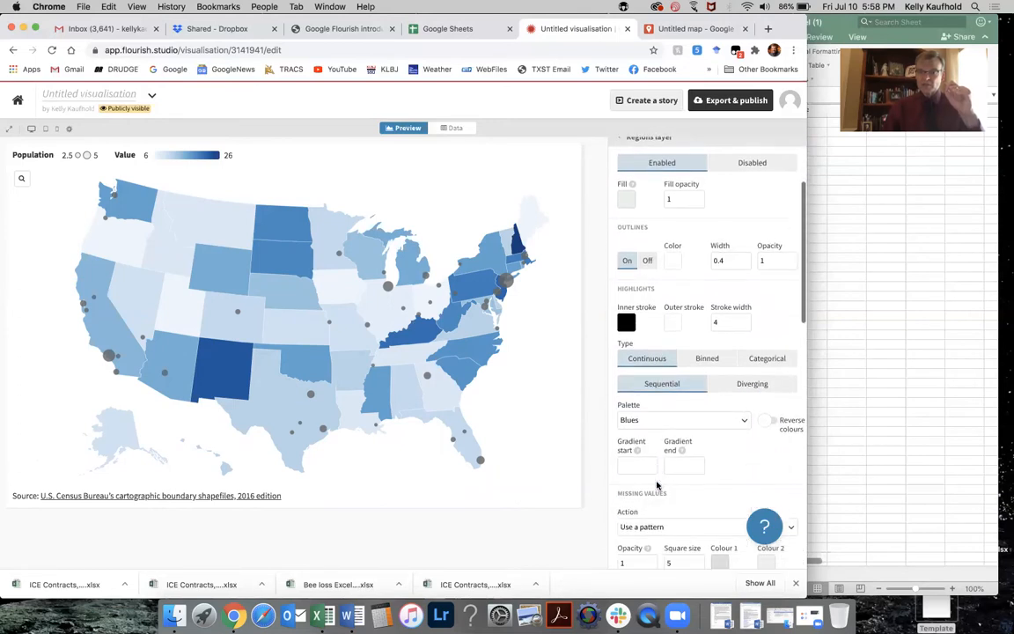
scroll(657, 483, up, 3)
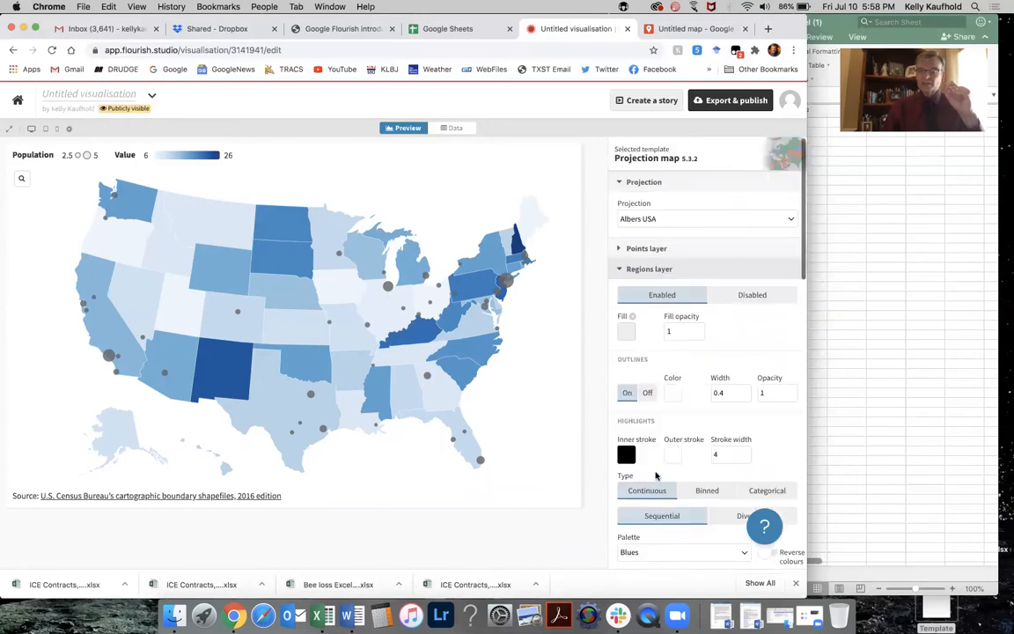
click(622, 269)
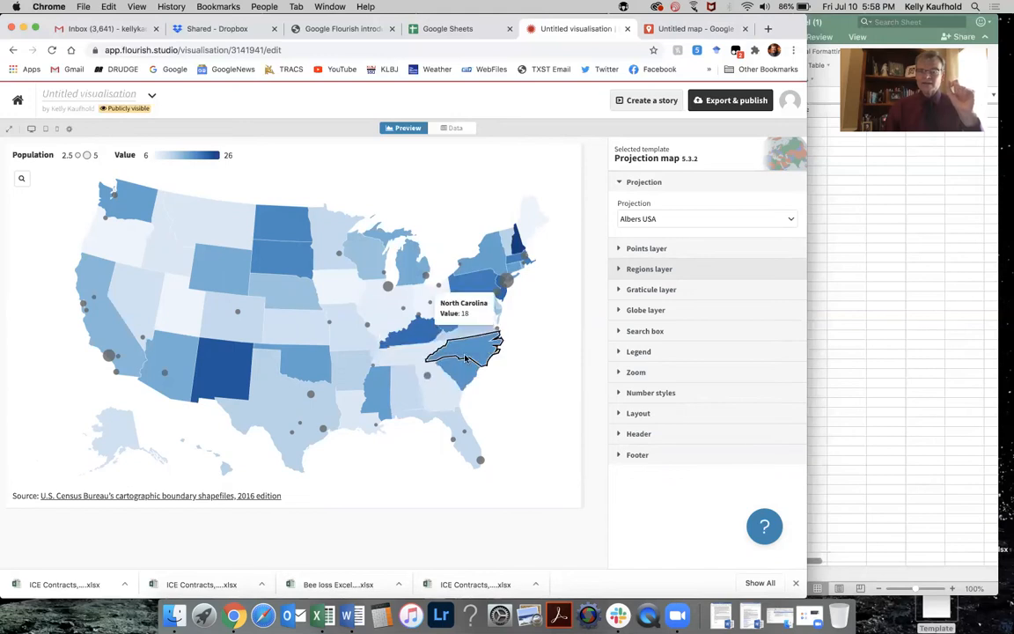
Step: Disable the Points layer of the US states map and collapse its settings
click(617, 253)
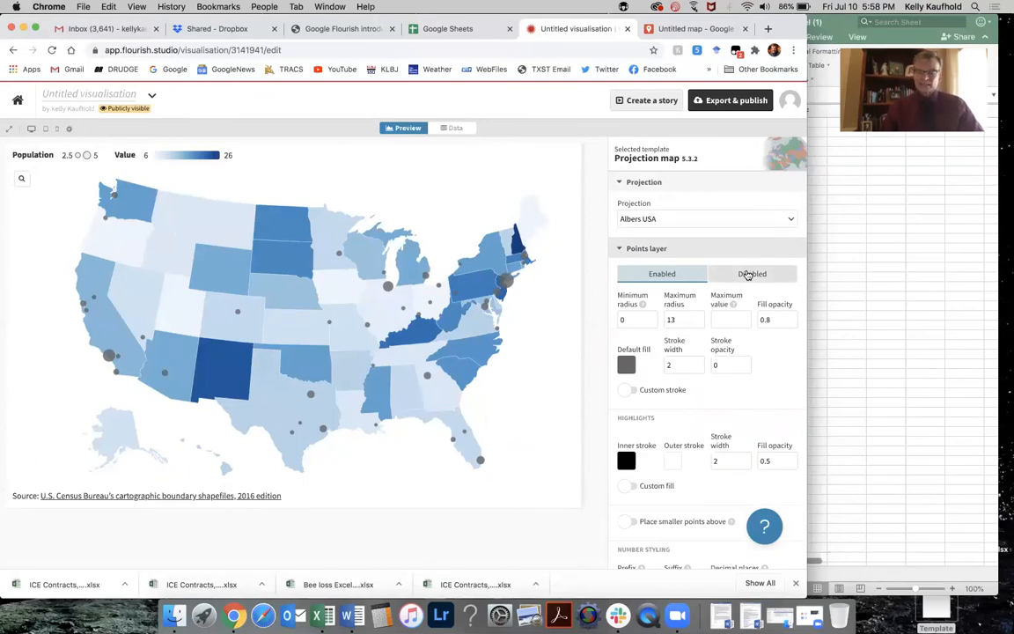
click(746, 273)
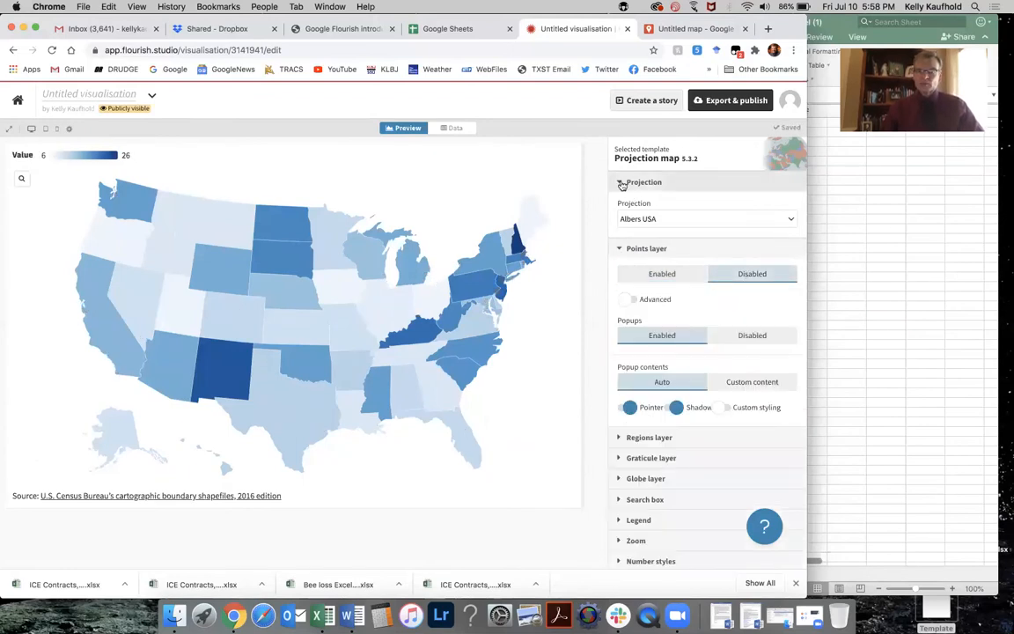
click(621, 249)
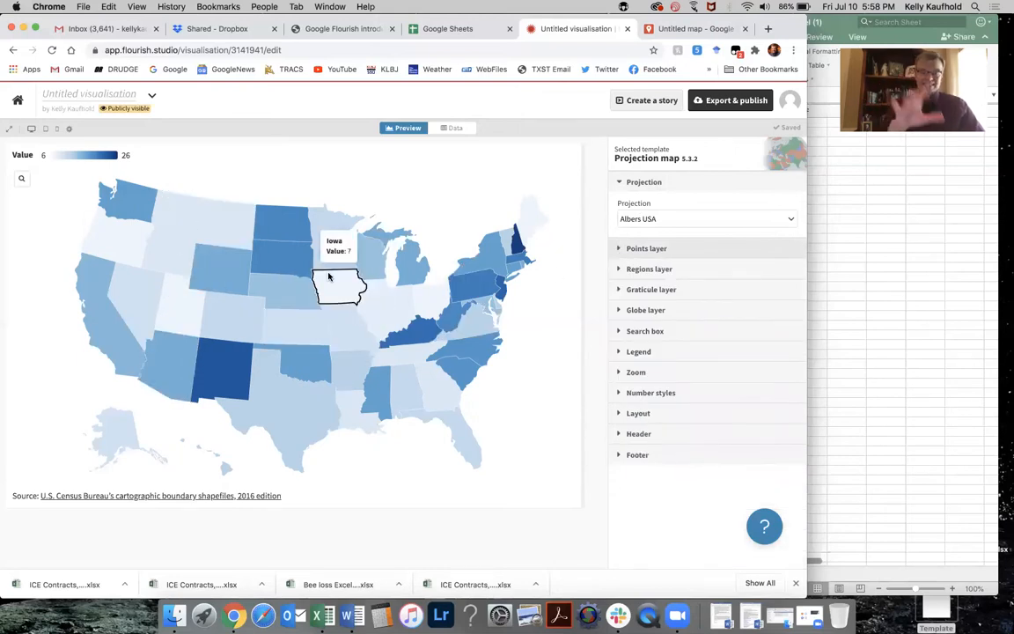
Step: Replace the map's Regions data by publicly importing the spreadsheet Bee loss Excel (1).xlsx
click(455, 128)
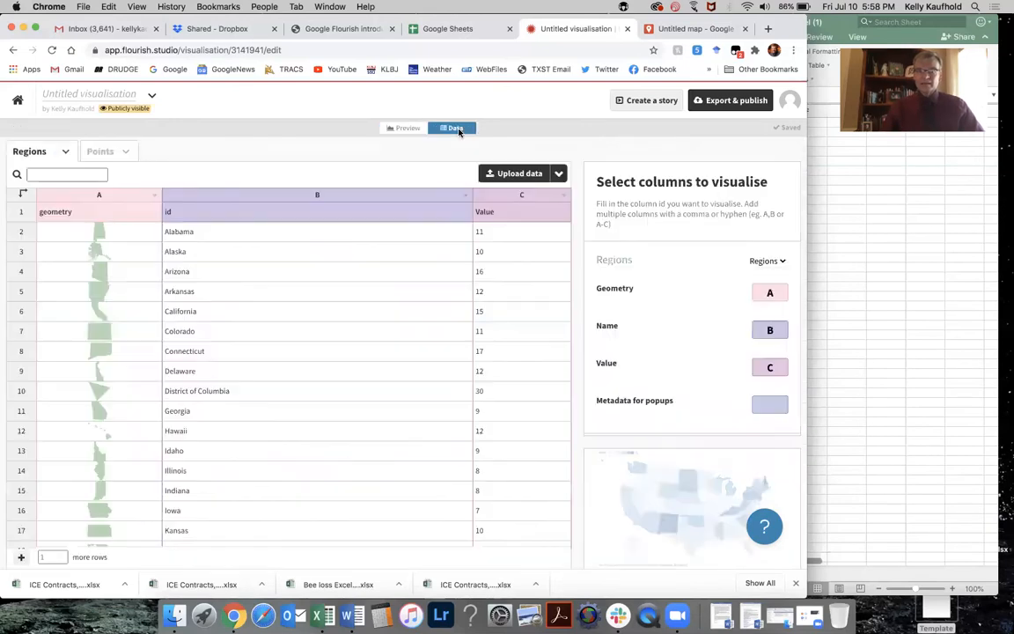
click(520, 174)
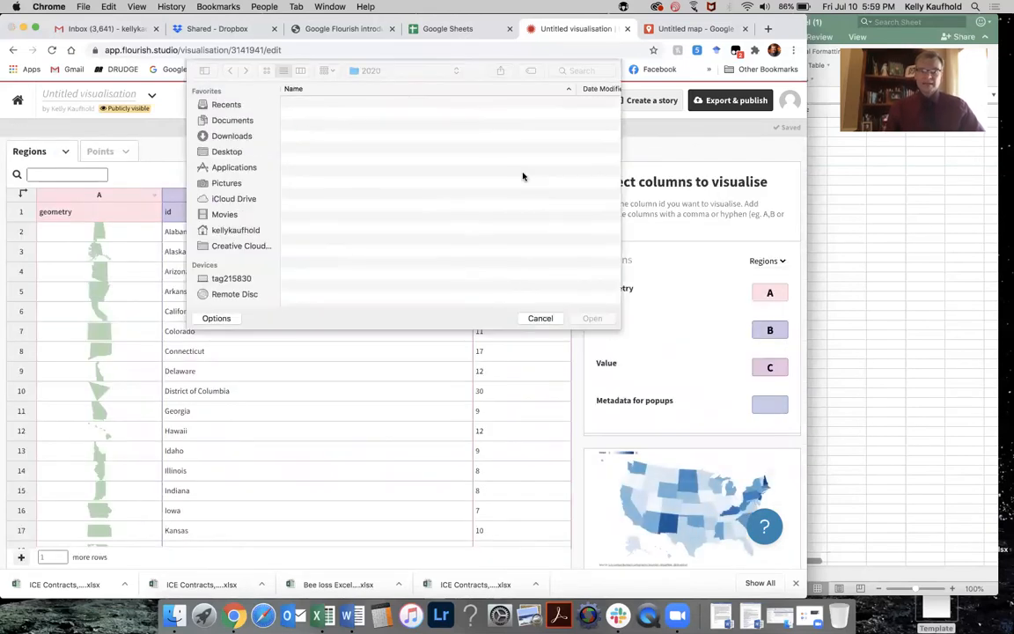
click(315, 116)
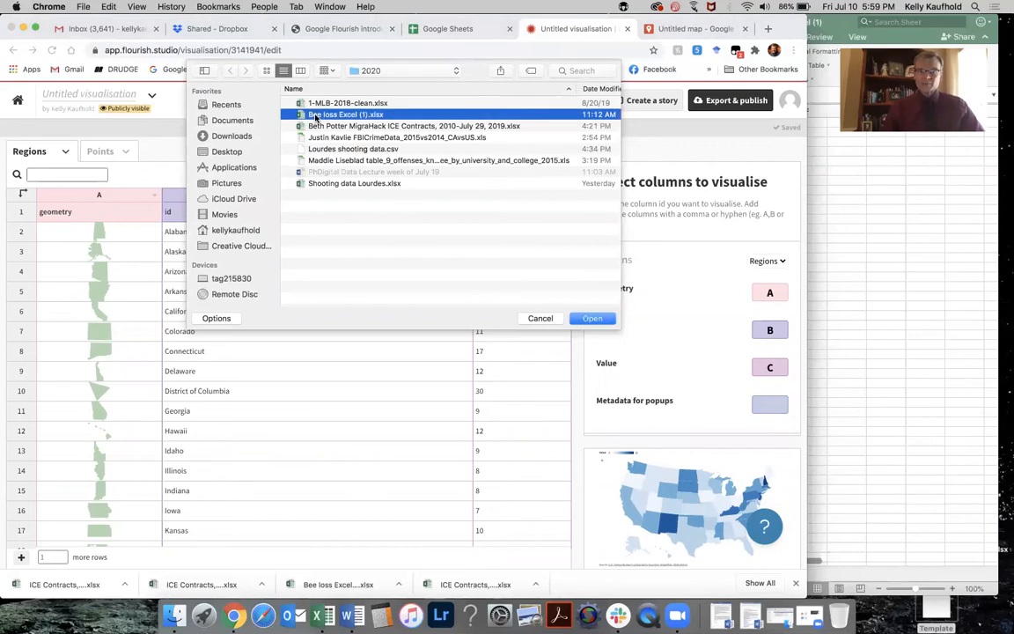
click(593, 318)
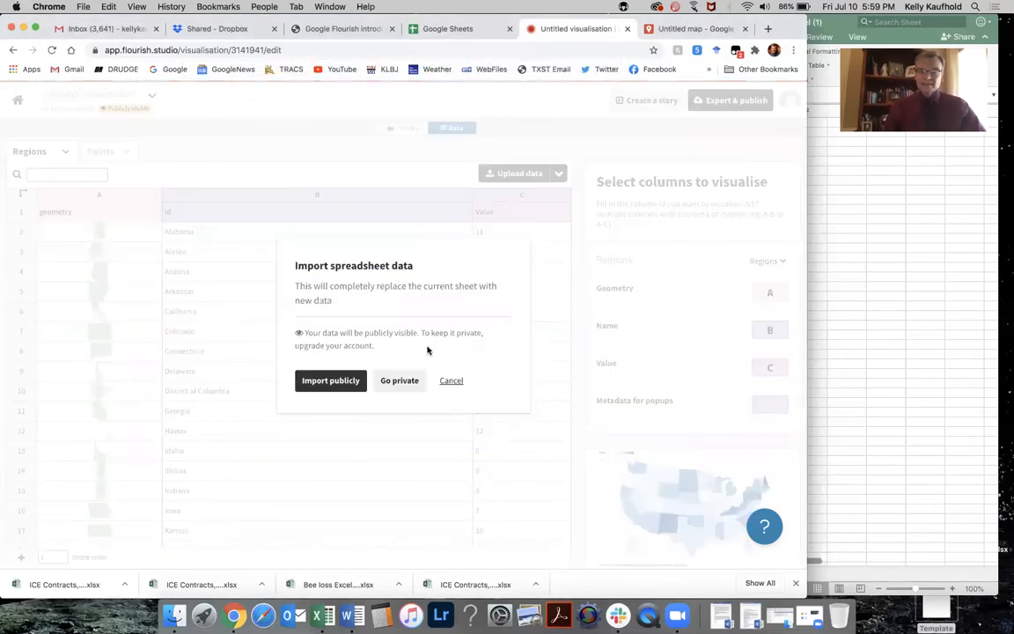
click(330, 380)
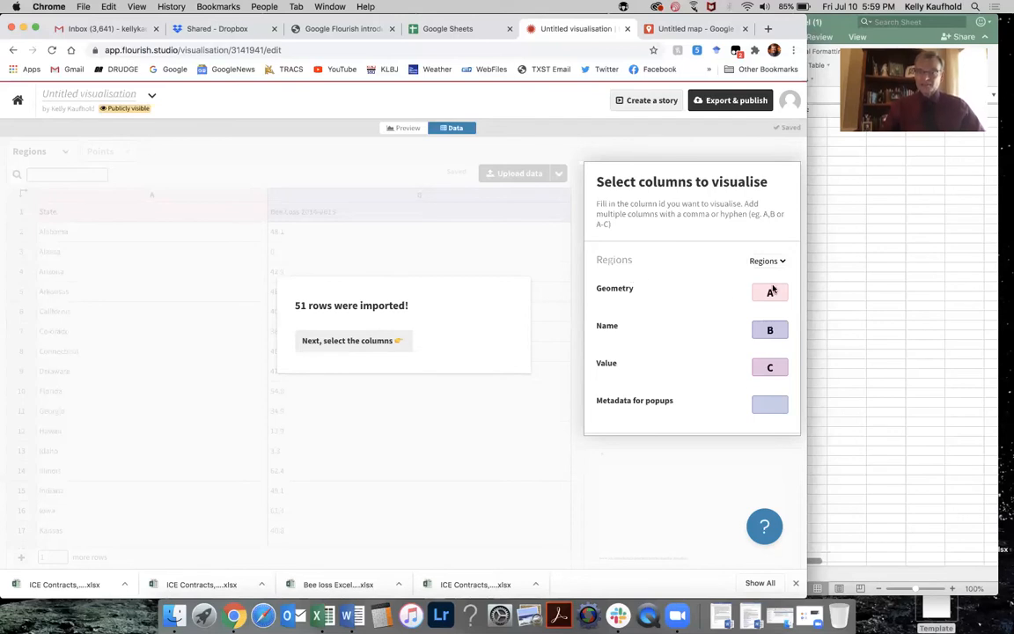
click(369, 341)
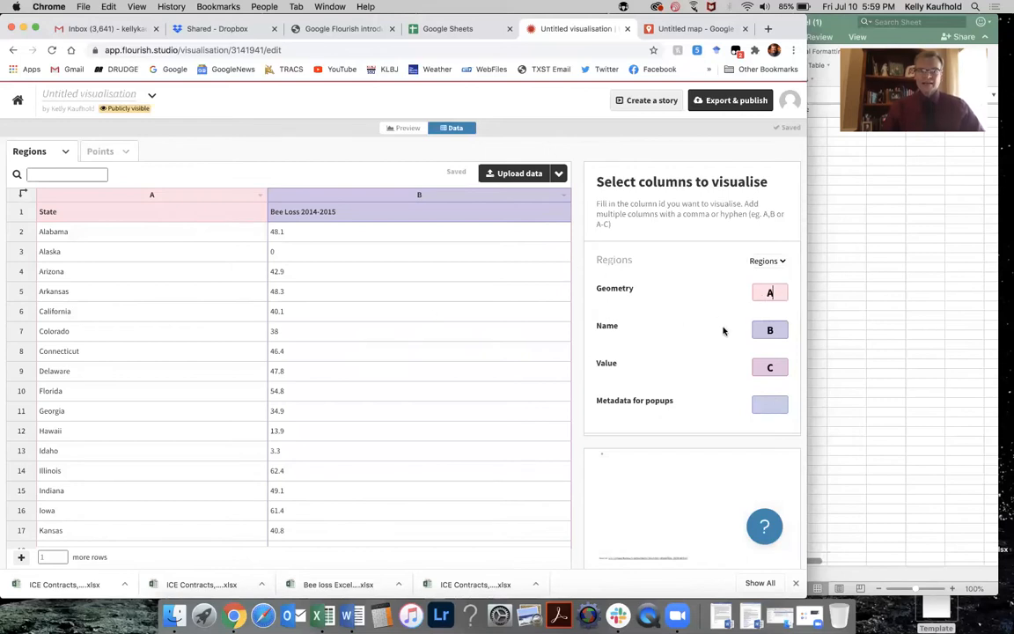
Step: Try column A as the regions' Name and column B as their Value, and preview the map
text(A)
drag(782, 366, 746, 365)
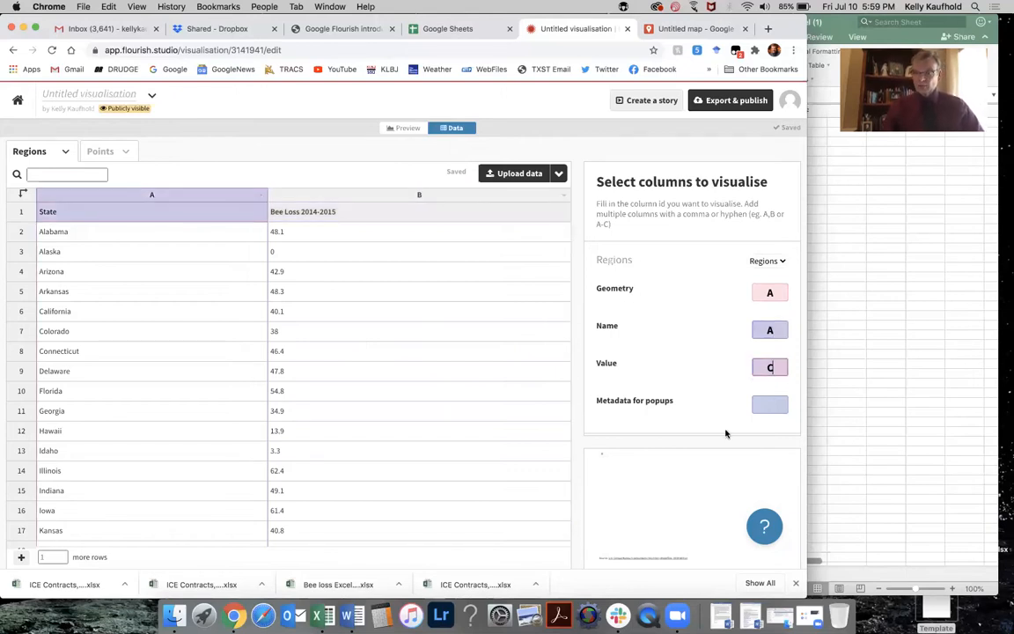
text(B)
key(Tab)
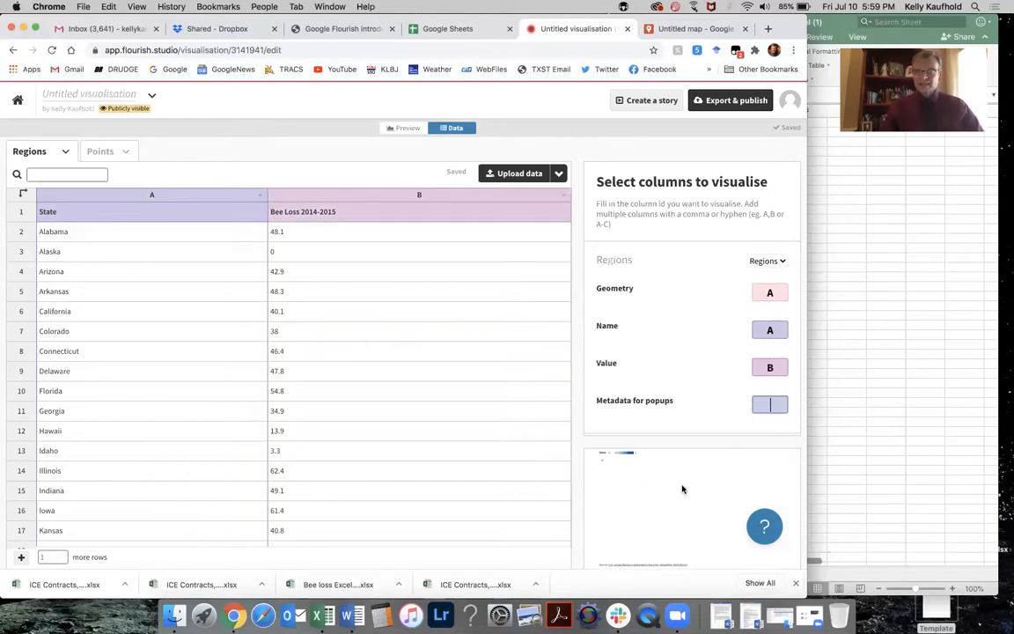
click(408, 129)
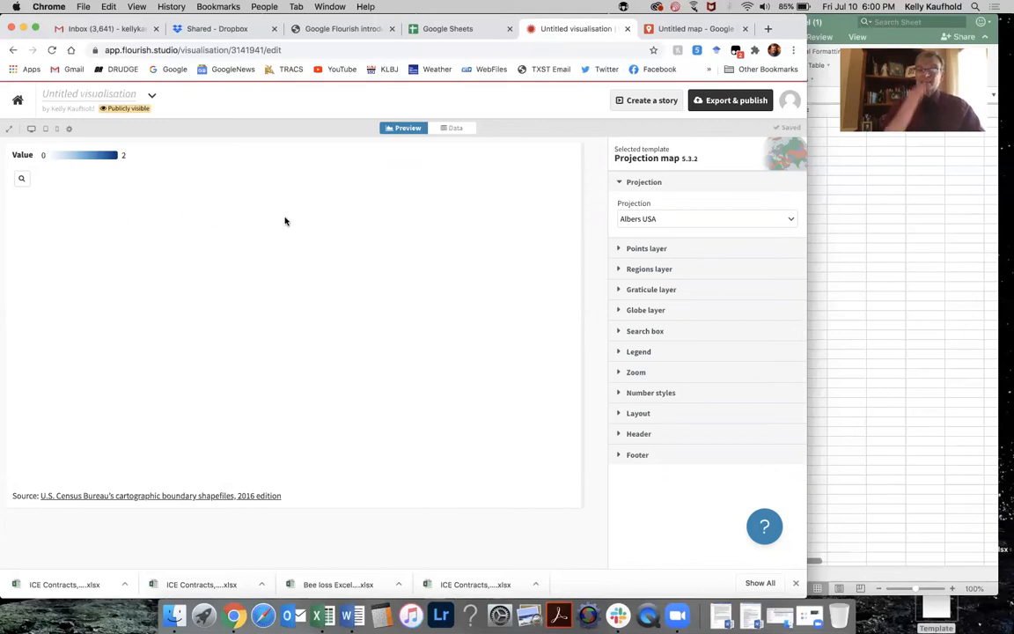
Step: Create a fresh visualisation from the US (states) Projection map template and disable its Points layer
click(11, 51)
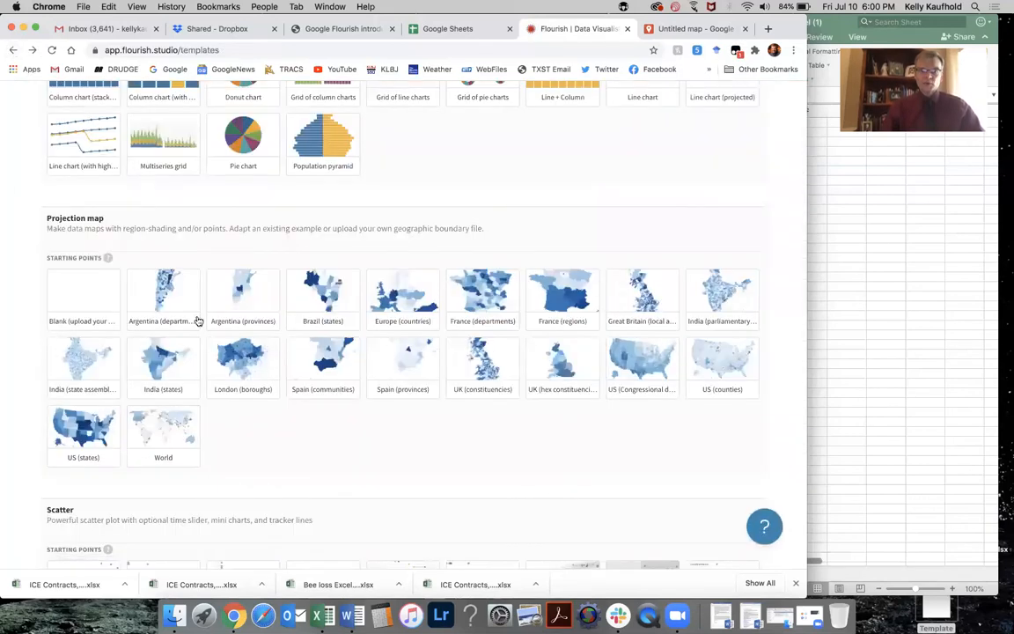
click(90, 430)
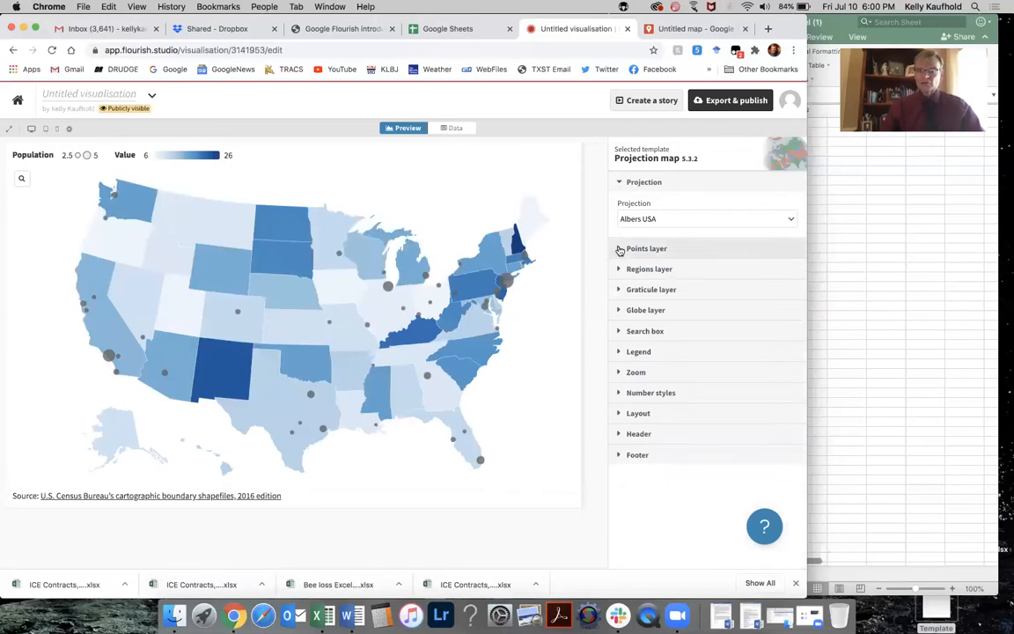
click(619, 250)
click(753, 274)
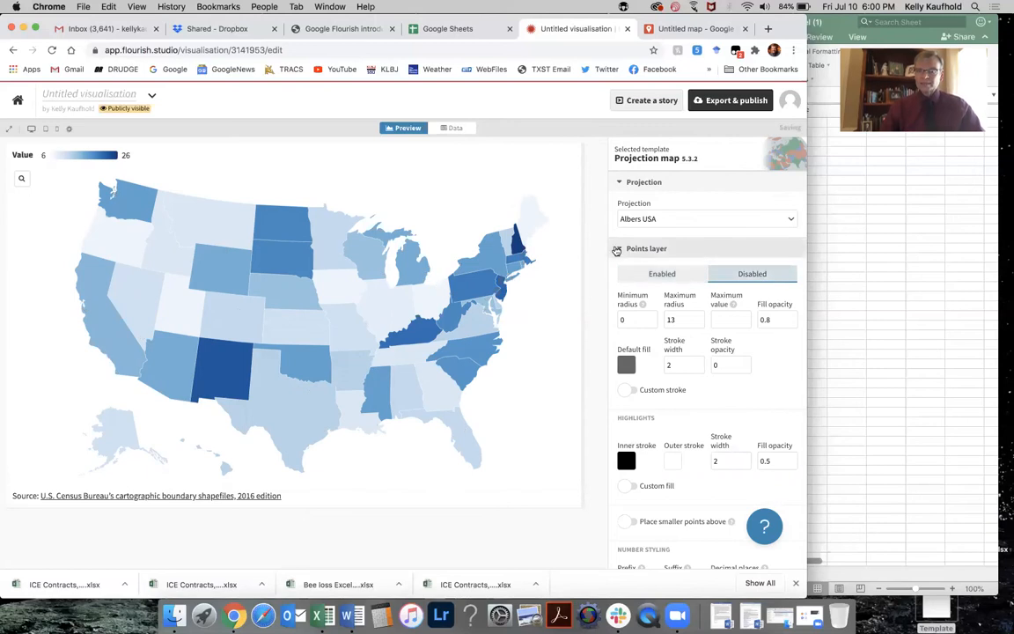
click(623, 250)
Step: Examine the geometry, id and Value columns of the template's Regions data sheet
click(455, 128)
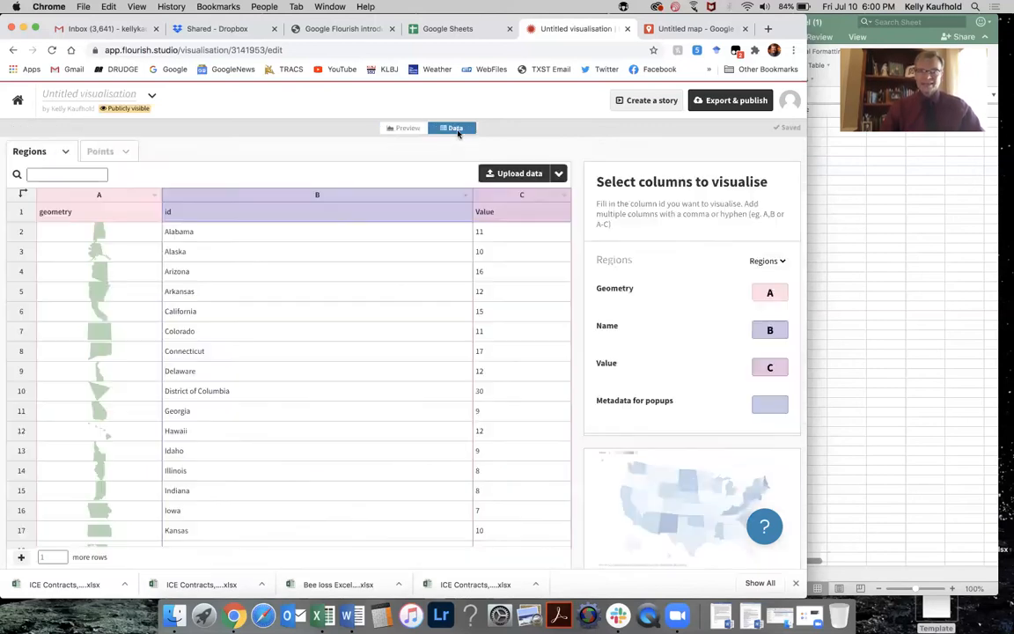
scroll(89, 327, down, 6)
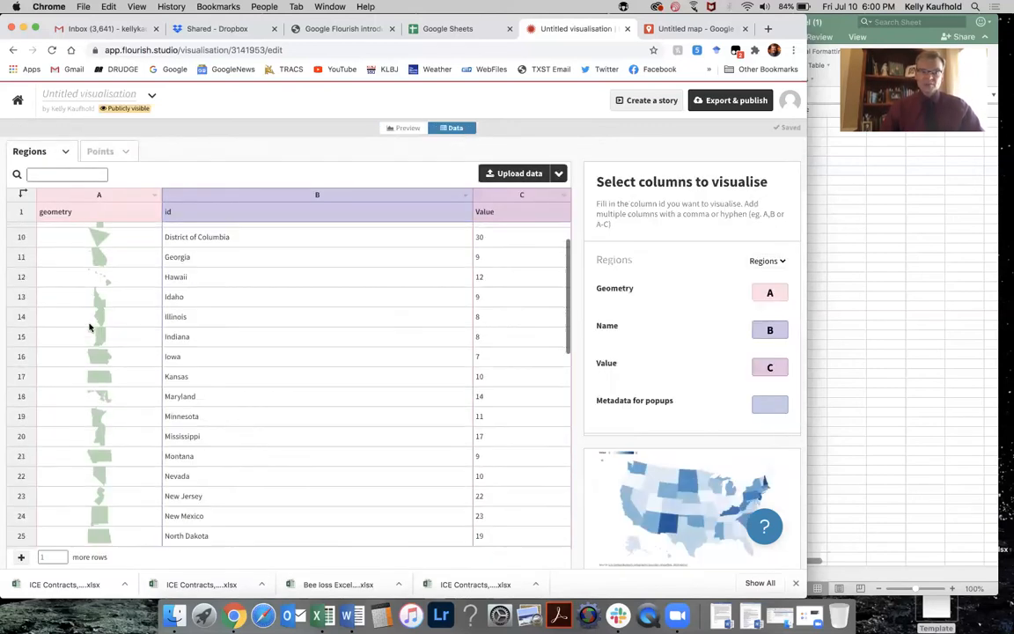
scroll(89, 328, down, 3)
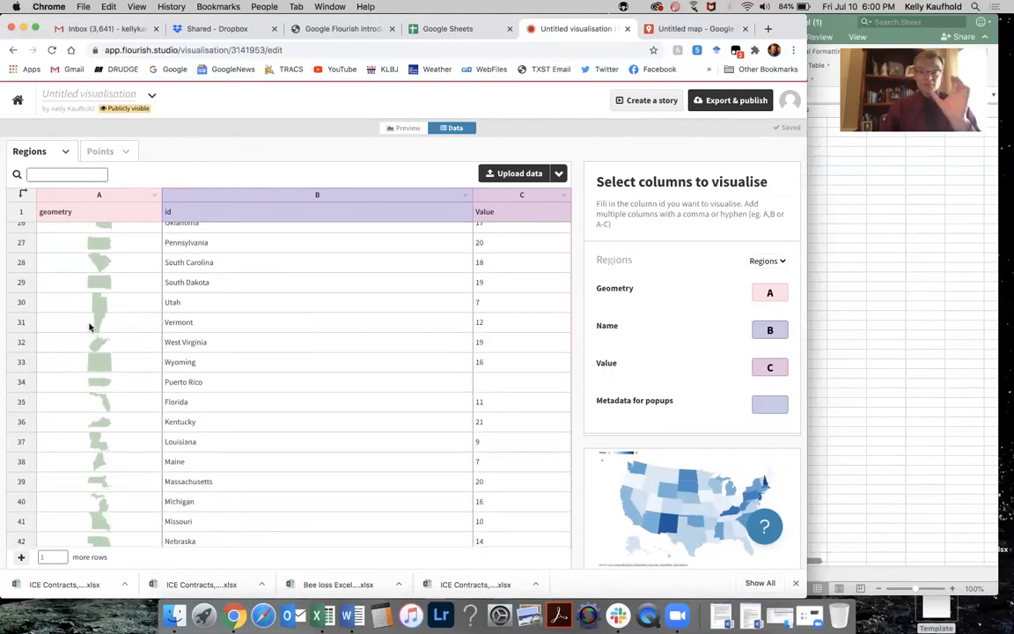
scroll(89, 327, down, 3)
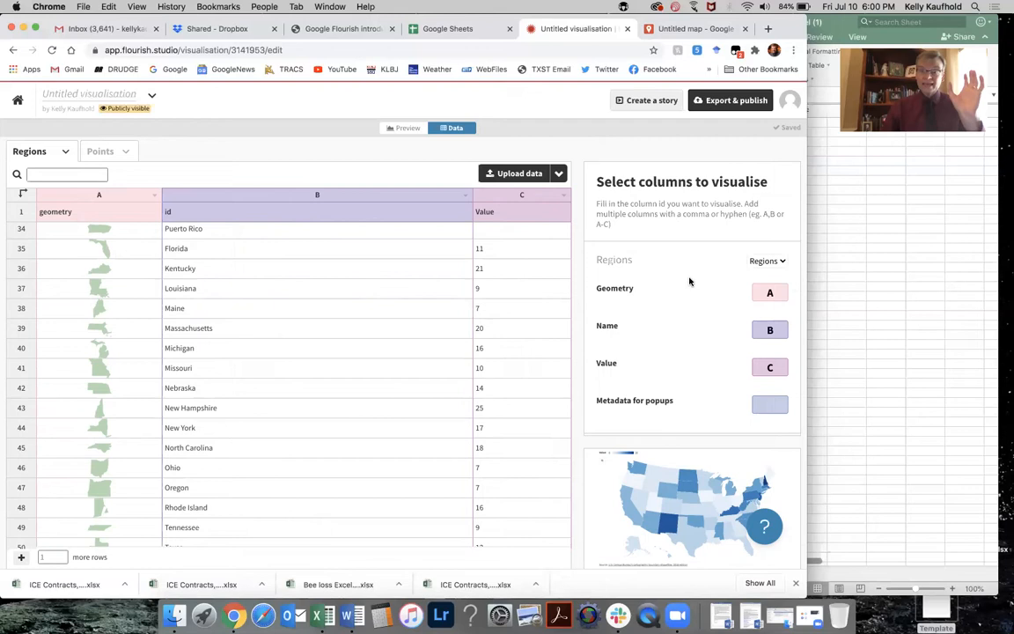
click(317, 198)
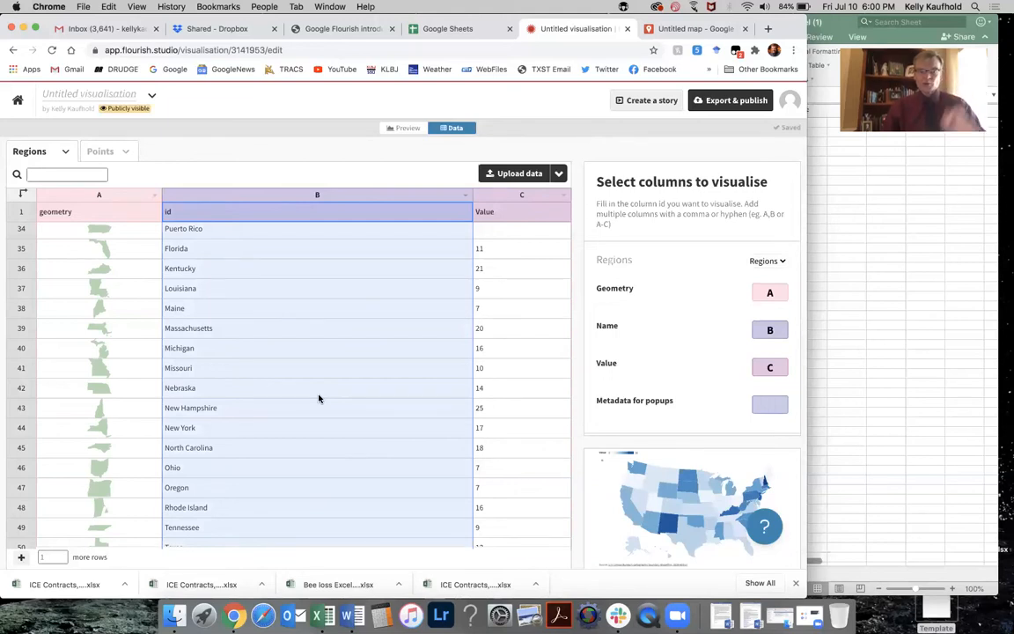
click(317, 235)
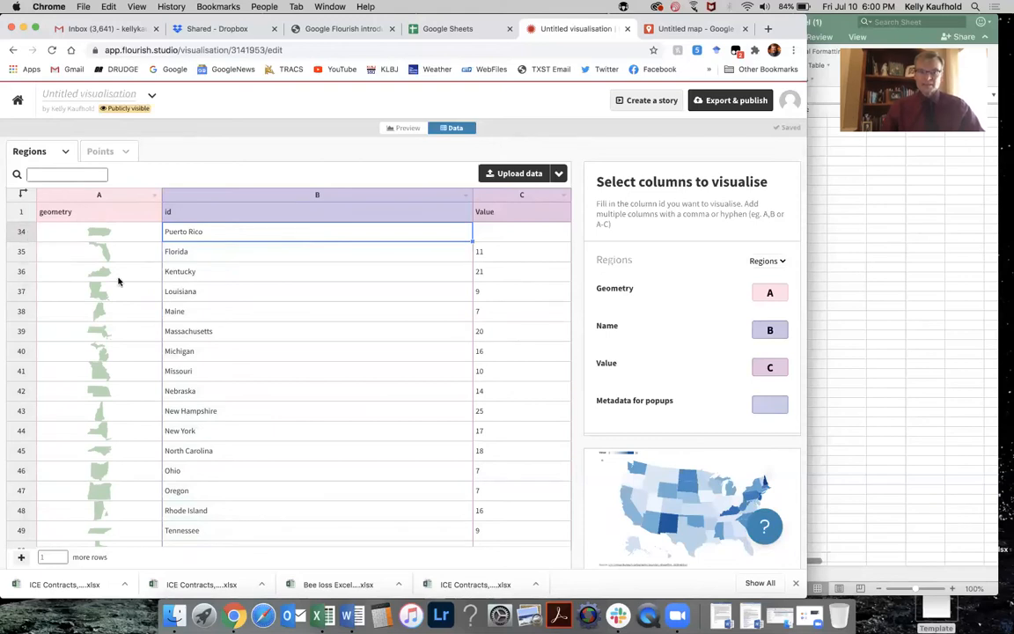
Step: Remove the District of Columbia row from the Regions data
scroll(230, 240, up, 10)
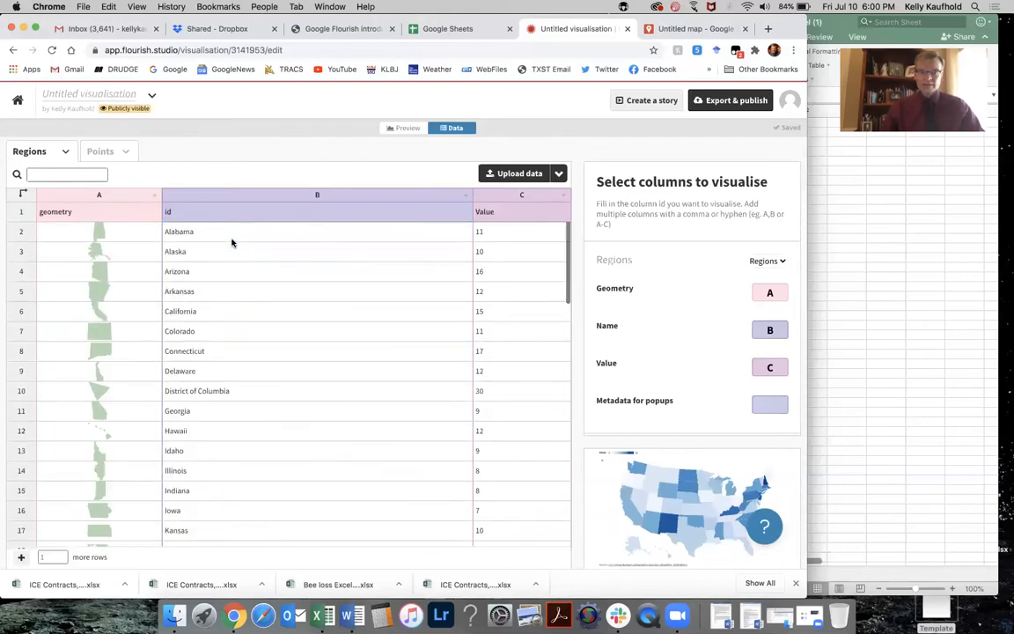
scroll(231, 242, down, 2)
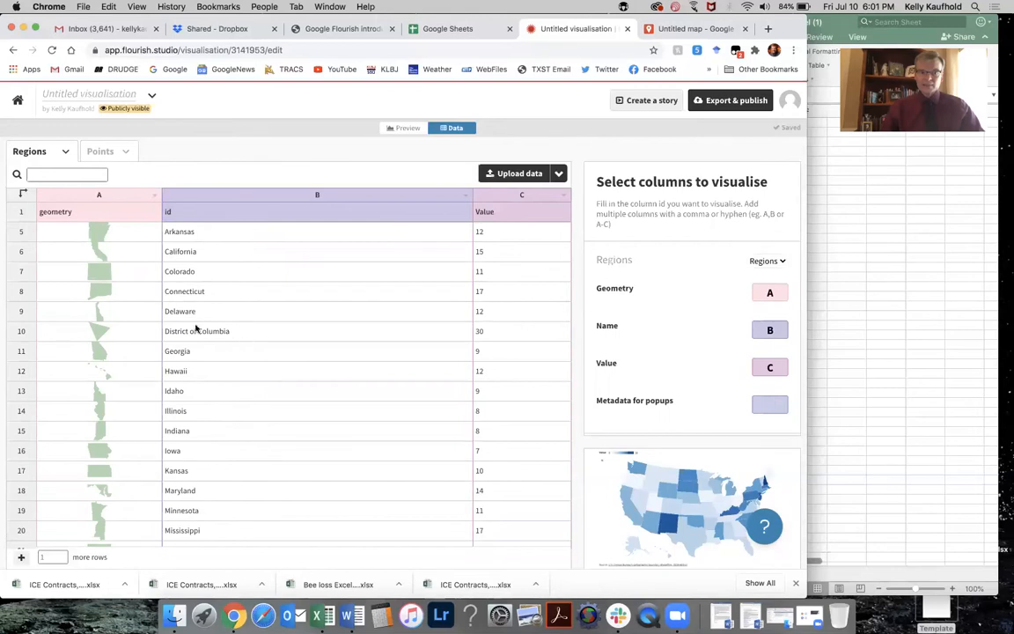
click(18, 331)
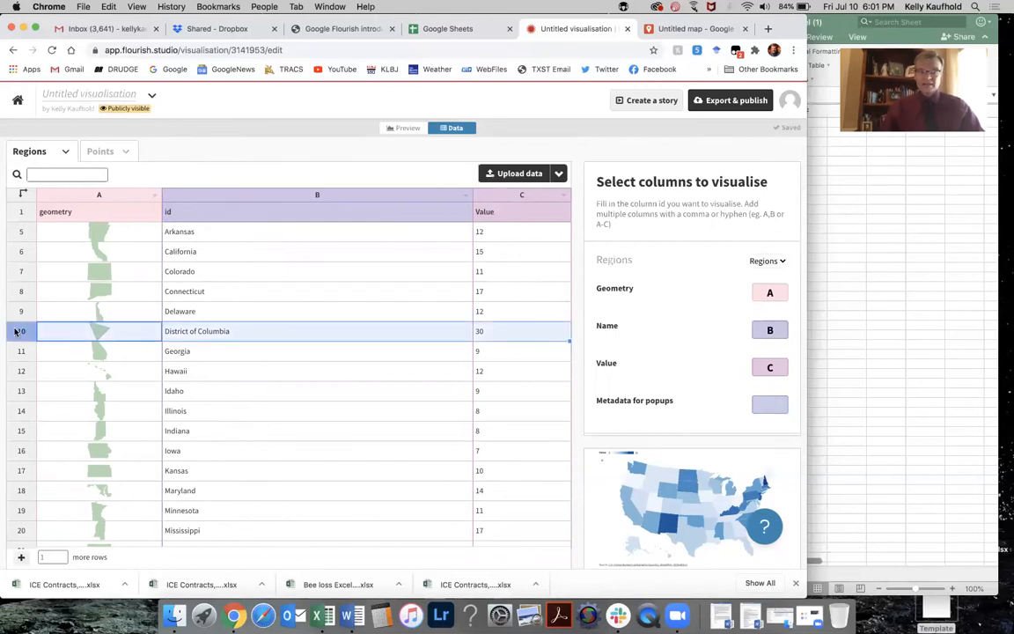
key(Delete)
Step: Remove the Puerto Rico row from the Regions data
scroll(253, 368, down, 1)
scroll(253, 368, down, 6)
scroll(253, 368, down, 3)
scroll(252, 368, down, 3)
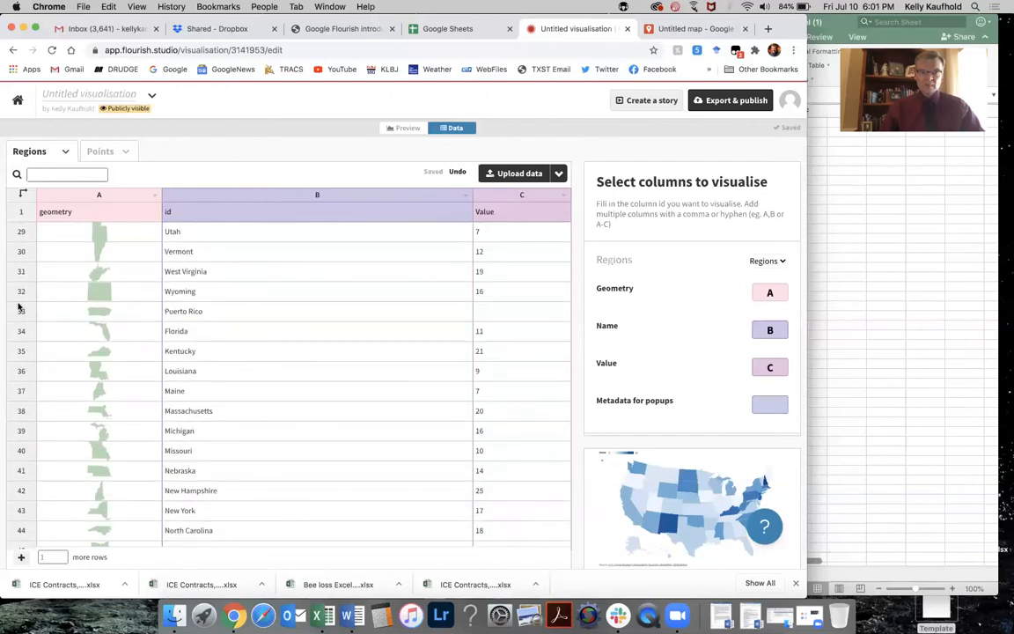
click(20, 310)
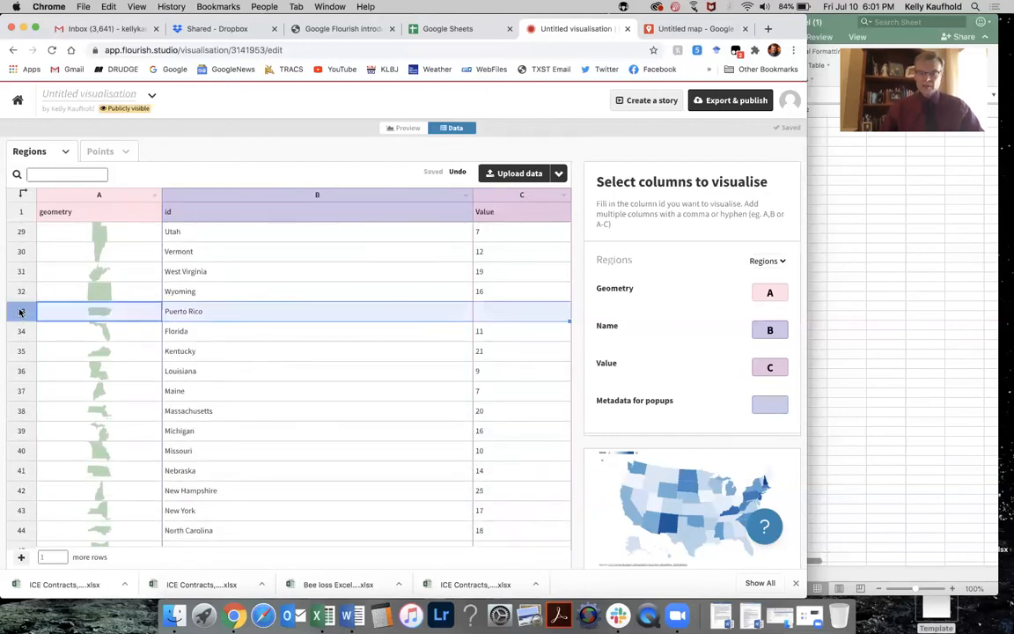
right_click(20, 311)
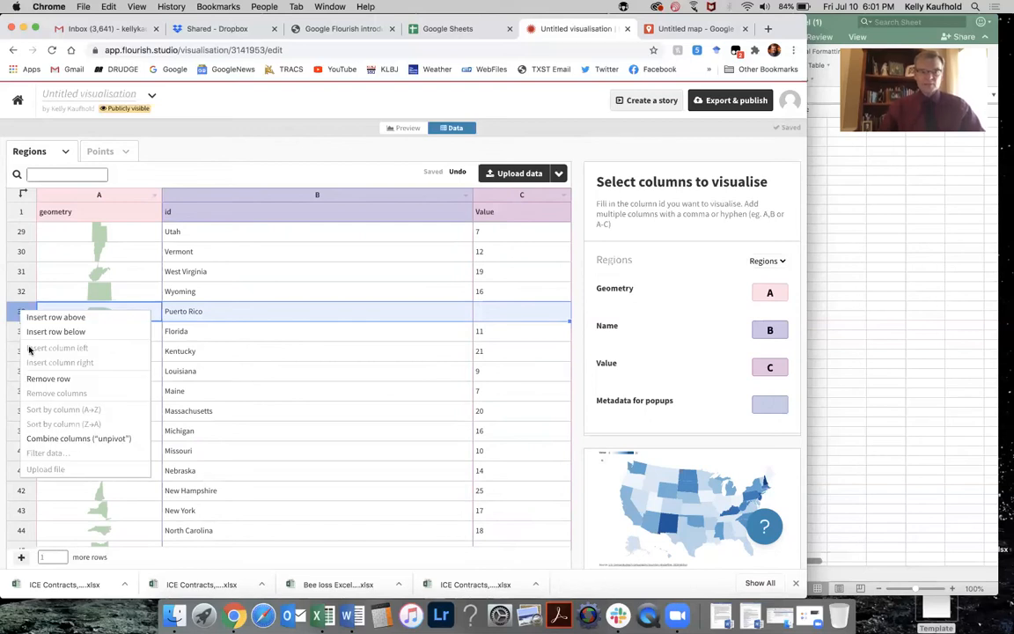
click(35, 378)
Step: Remove the Guam row from the end of the Regions data
scroll(300, 381, down, 5)
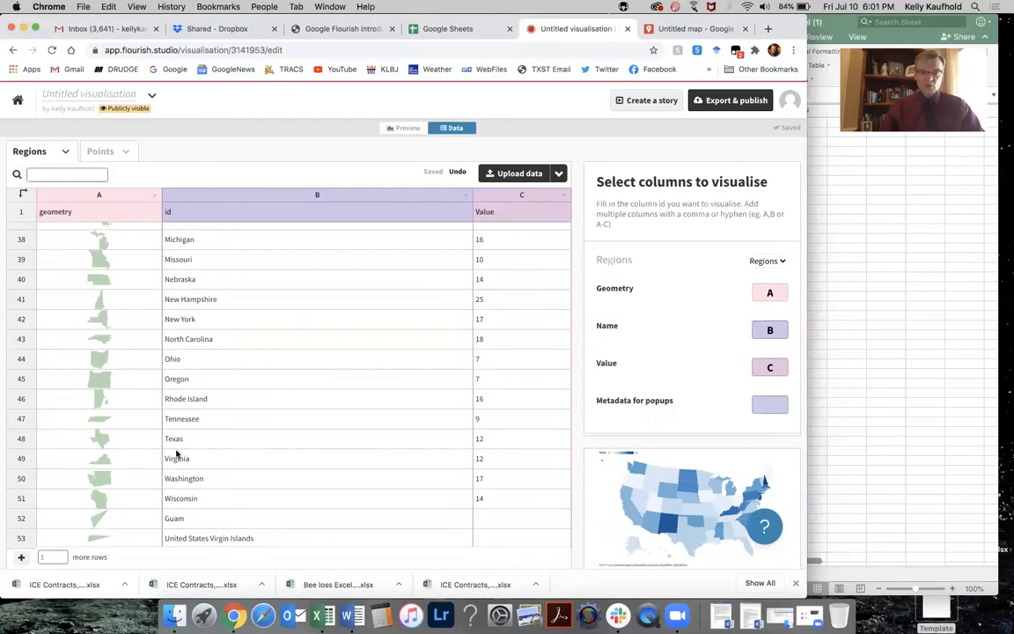
click(22, 519)
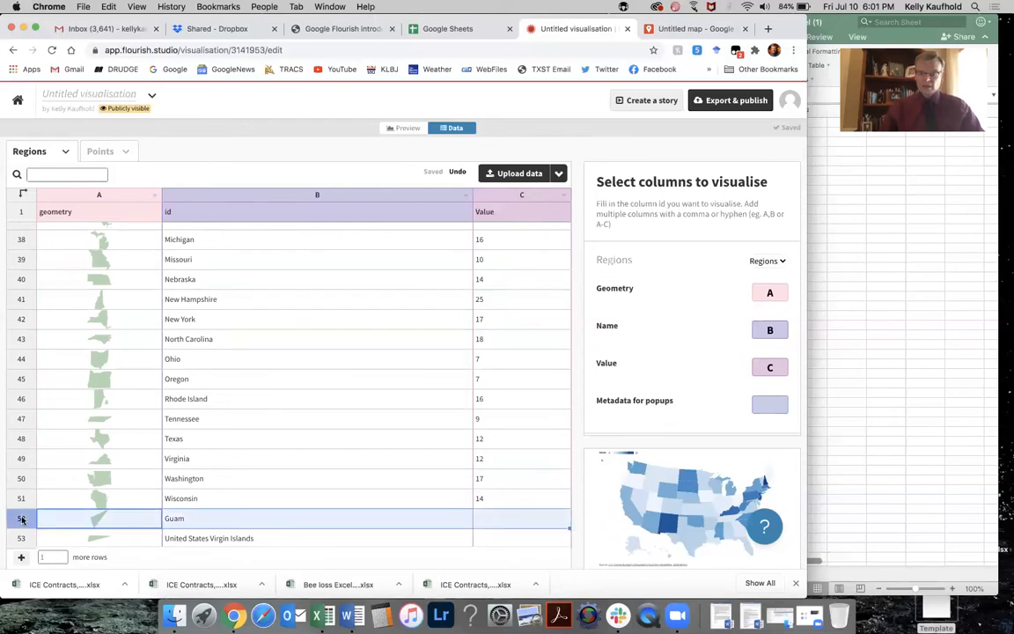
right_click(22, 520)
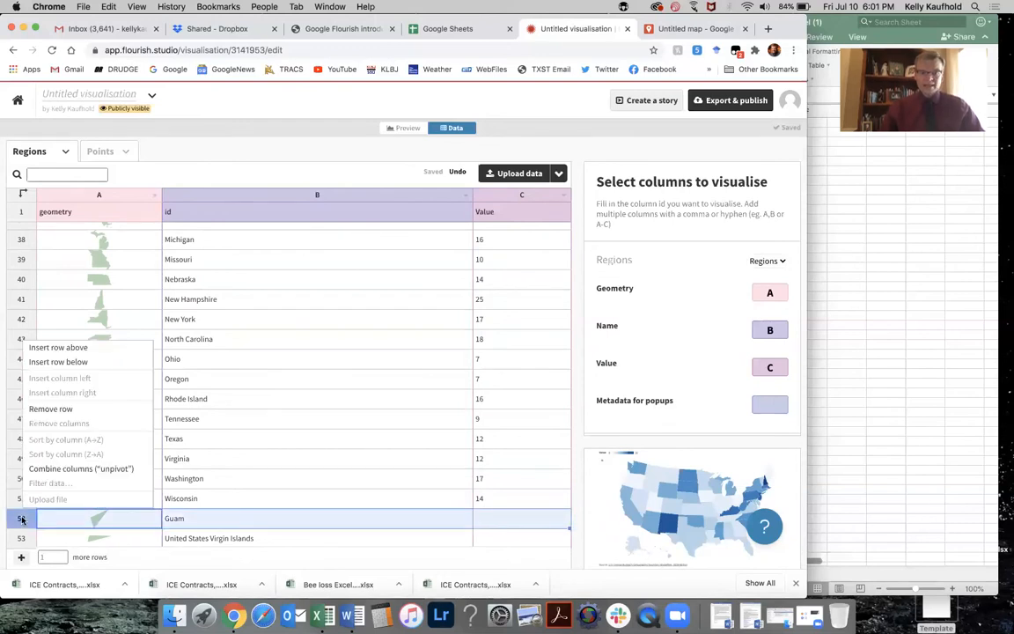
click(48, 410)
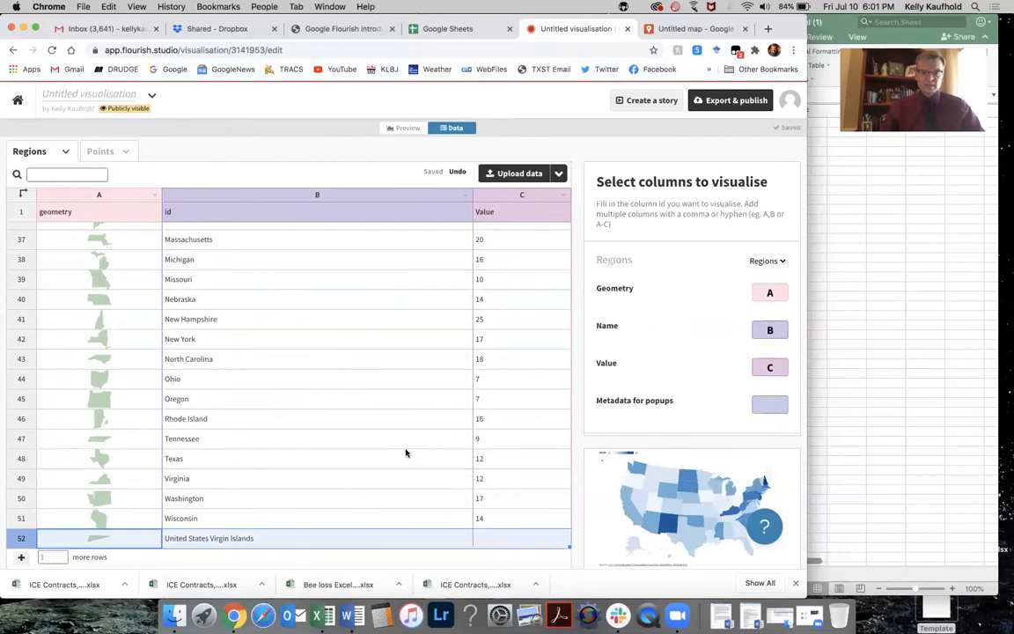
Step: Sort the Regions data by the id column in ascending order (A→Z)
scroll(405, 452, up, 15)
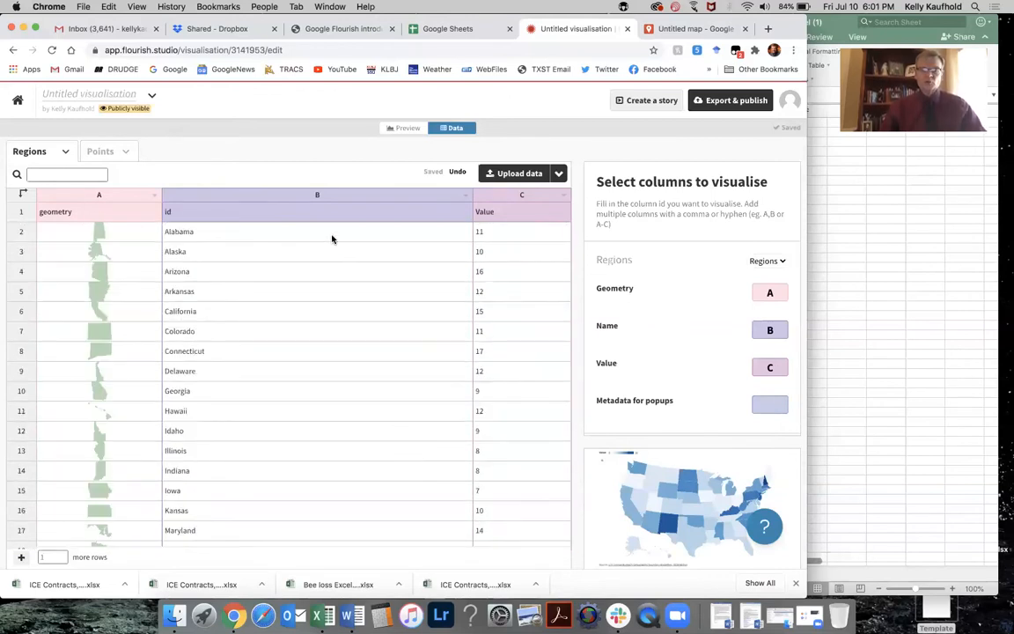
click(467, 198)
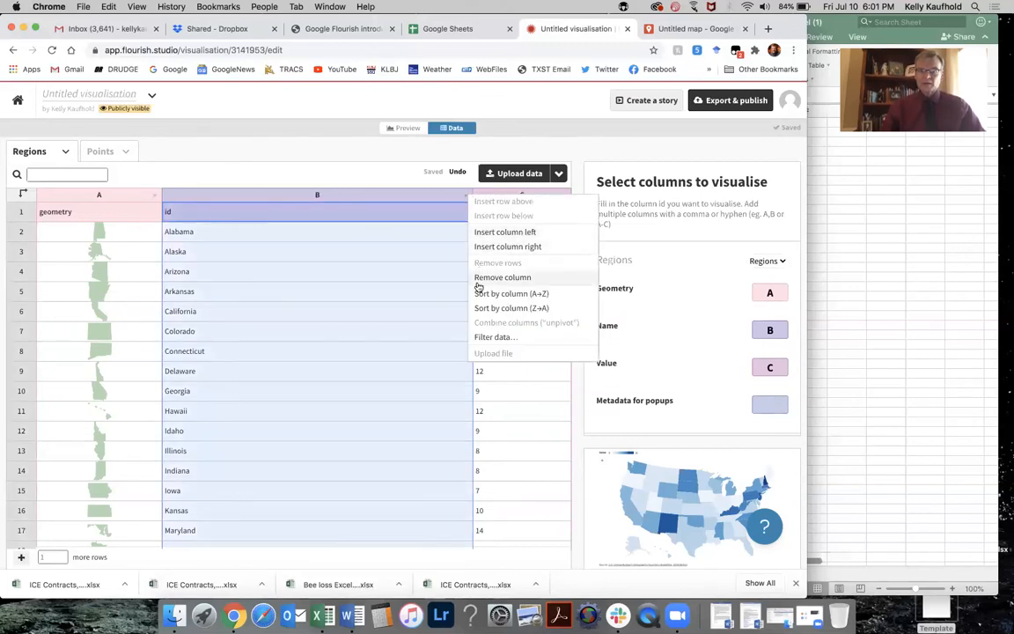
click(348, 277)
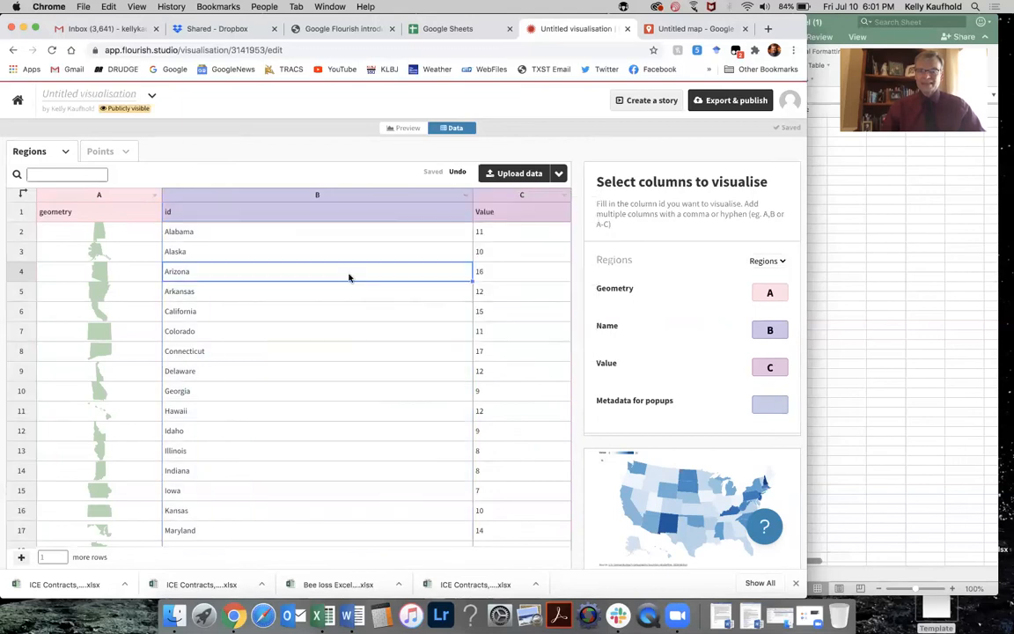
click(466, 197)
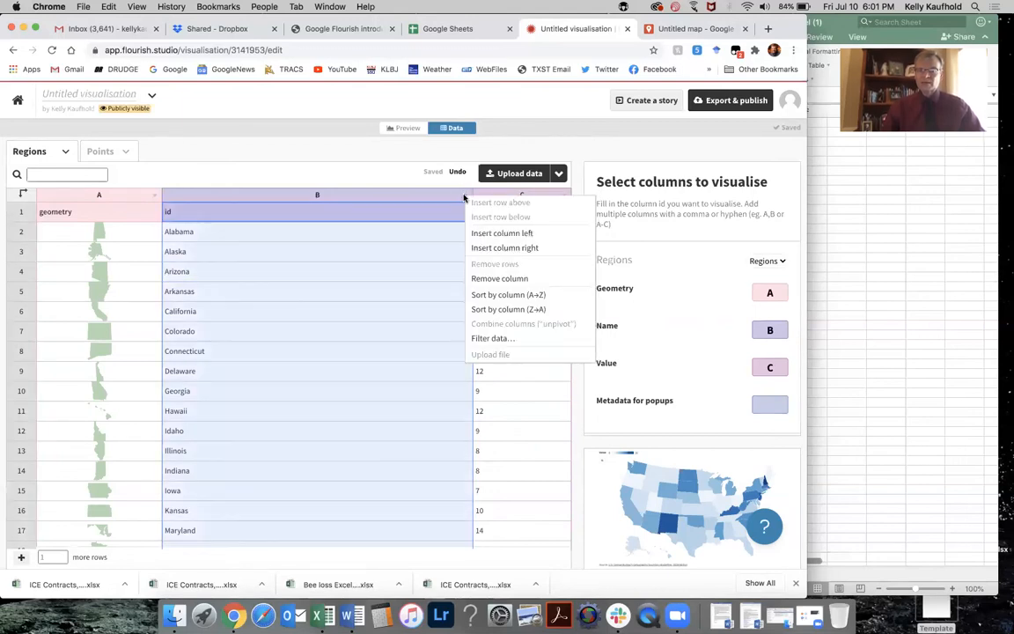
click(491, 298)
click(297, 276)
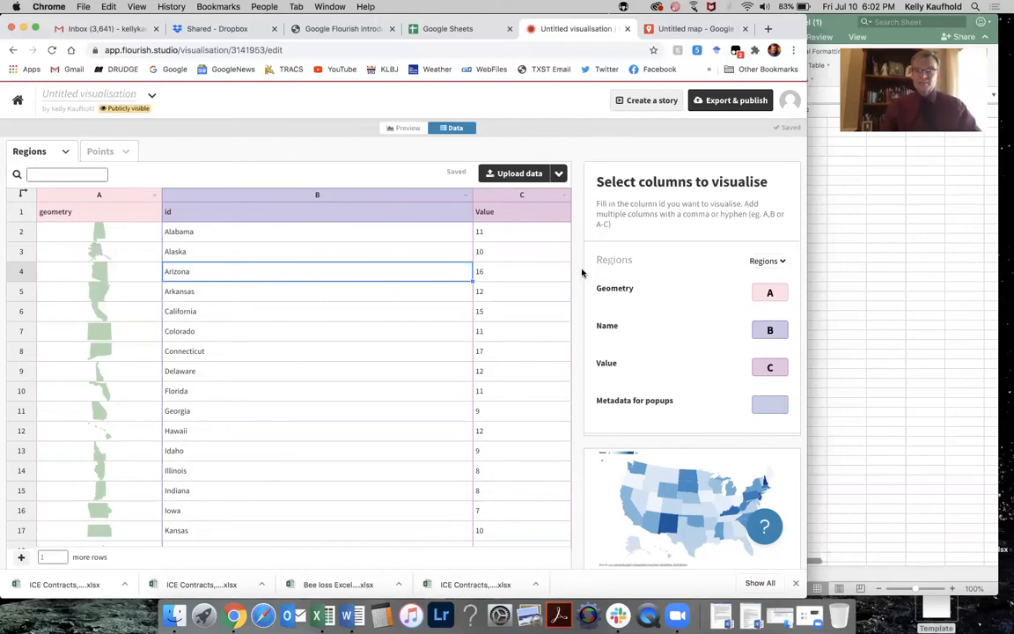
scroll(539, 276, down, 1)
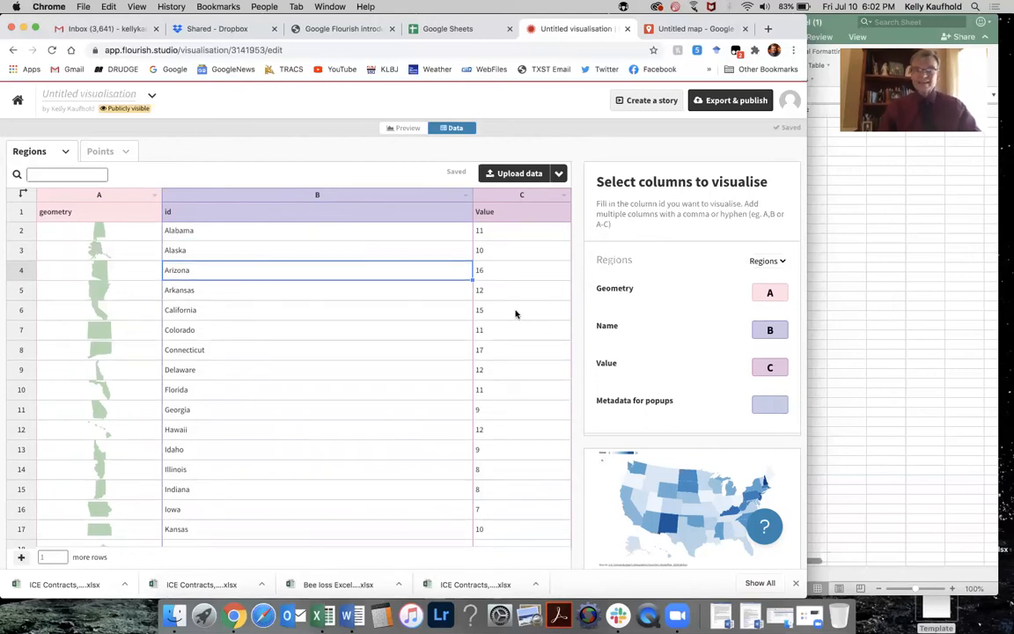
scroll(513, 285, up, 1)
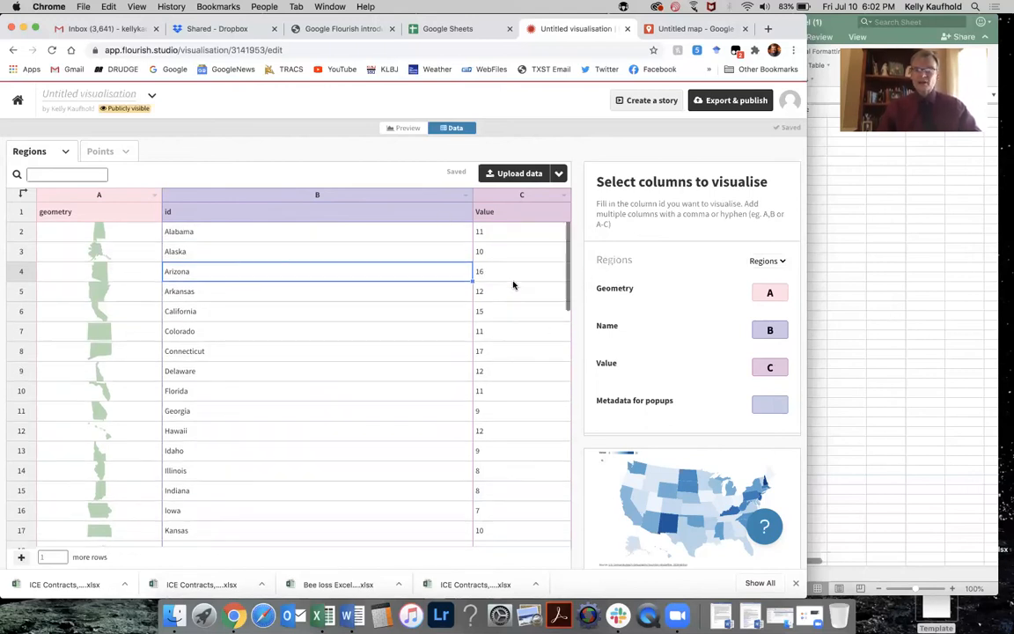
Step: Insert a blank column to the right of the Value column in the Regions data
right_click(523, 196)
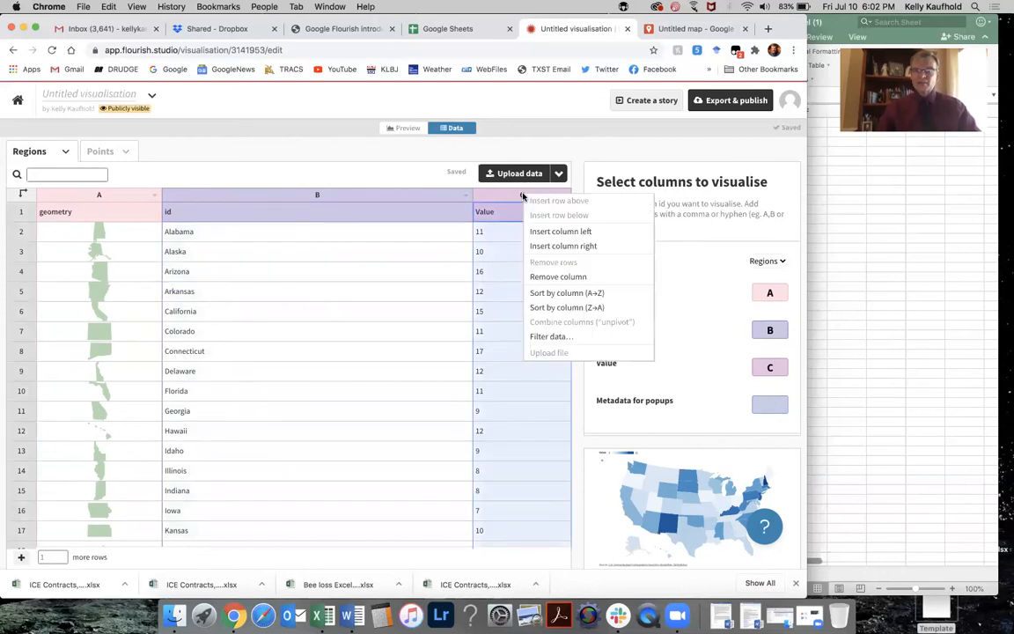
click(535, 248)
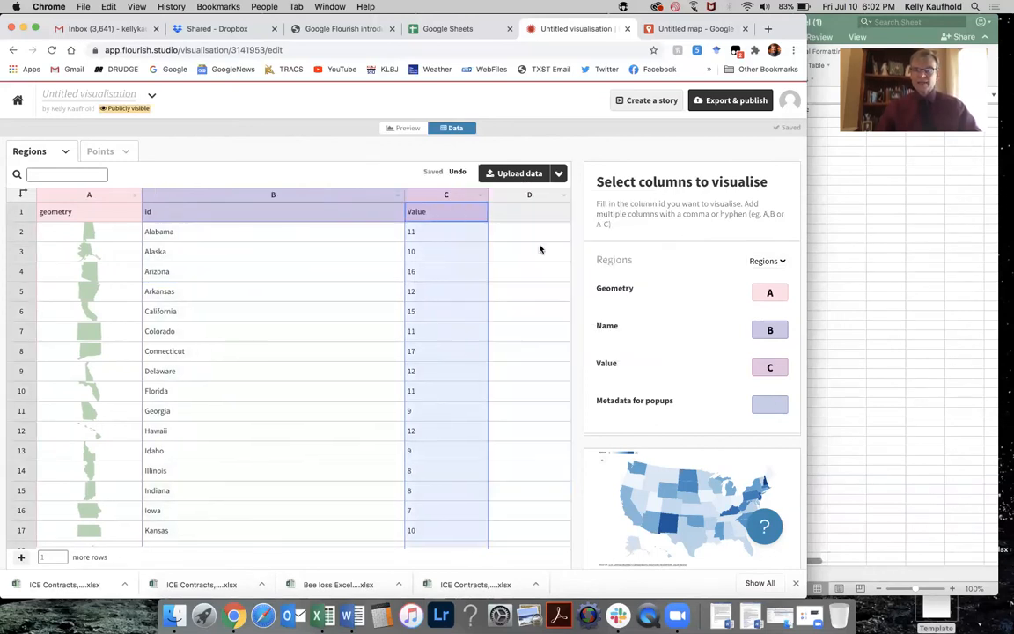
click(530, 234)
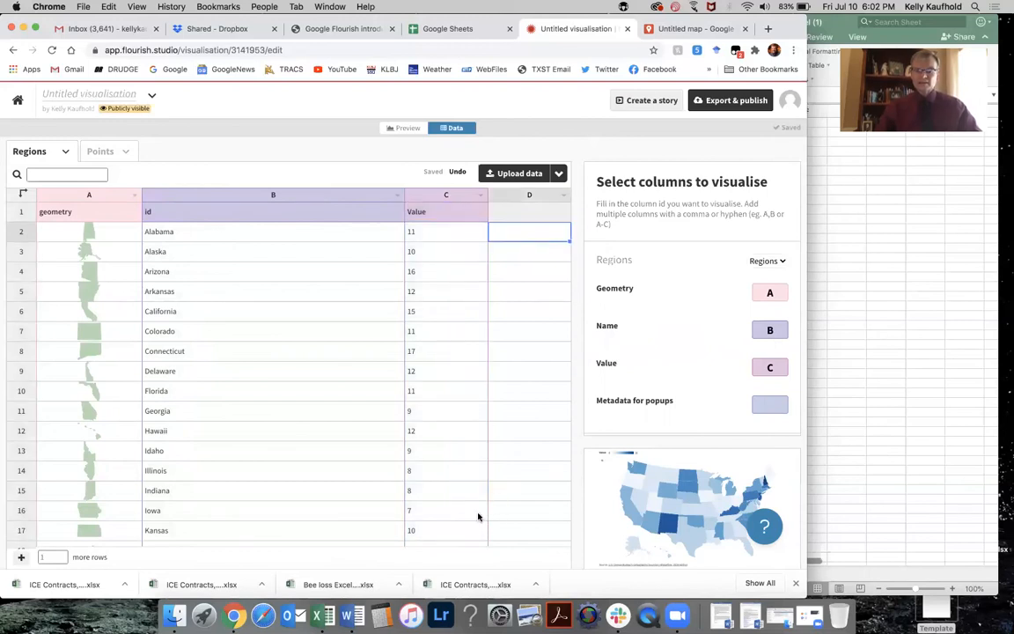
Step: Switch to the Bee loss workbook in Excel, copy B2:B51, and paste the values into column D of Flourish's Regions data from the Alabama row
click(323, 612)
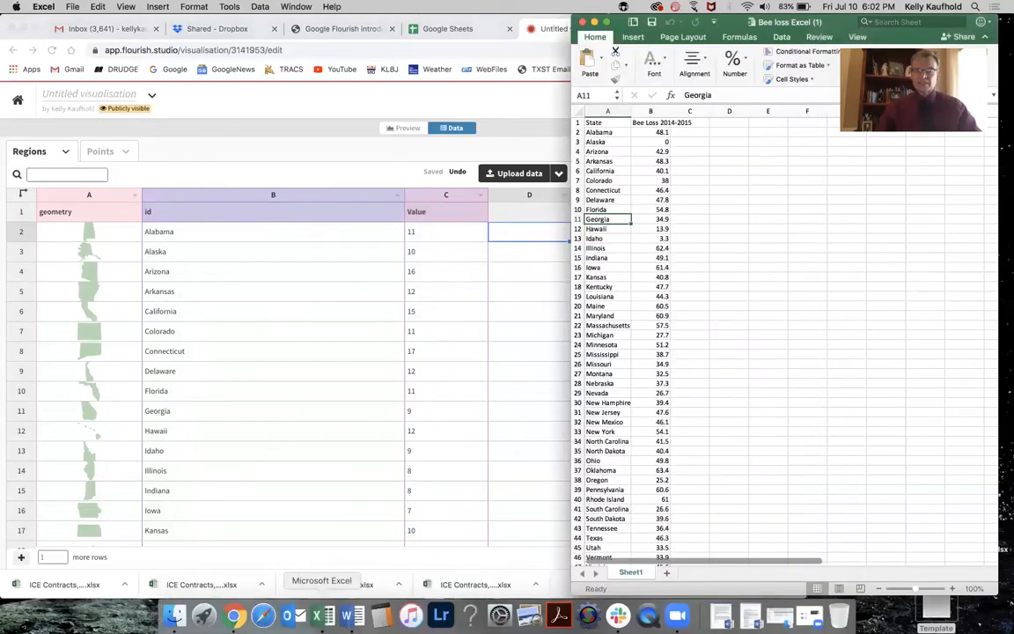
click(665, 132)
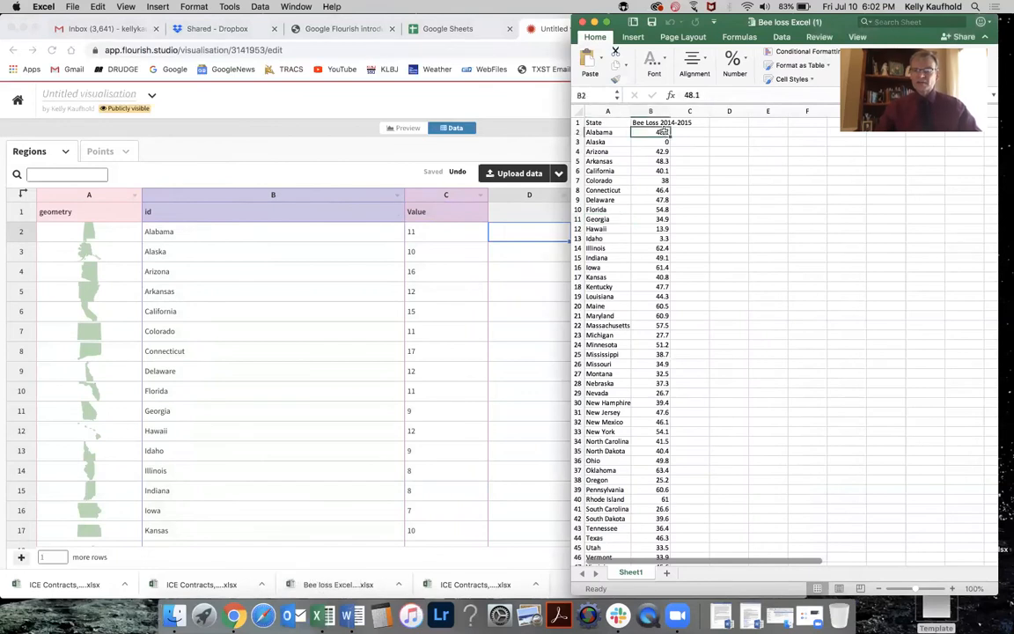
scroll(666, 176, down, 5)
scroll(667, 196, up, 2)
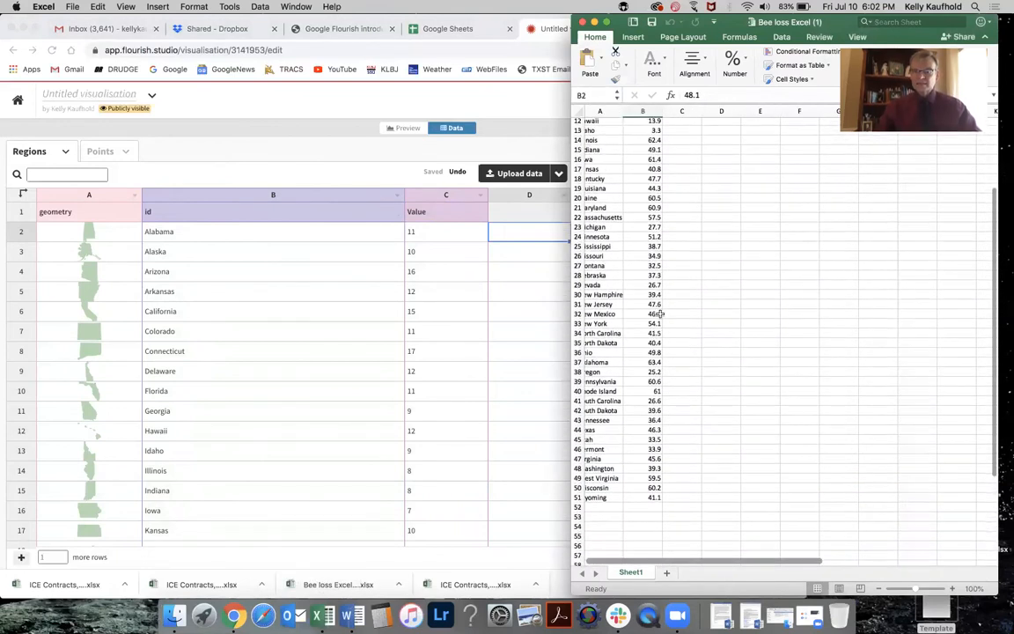
shift+click(651, 498)
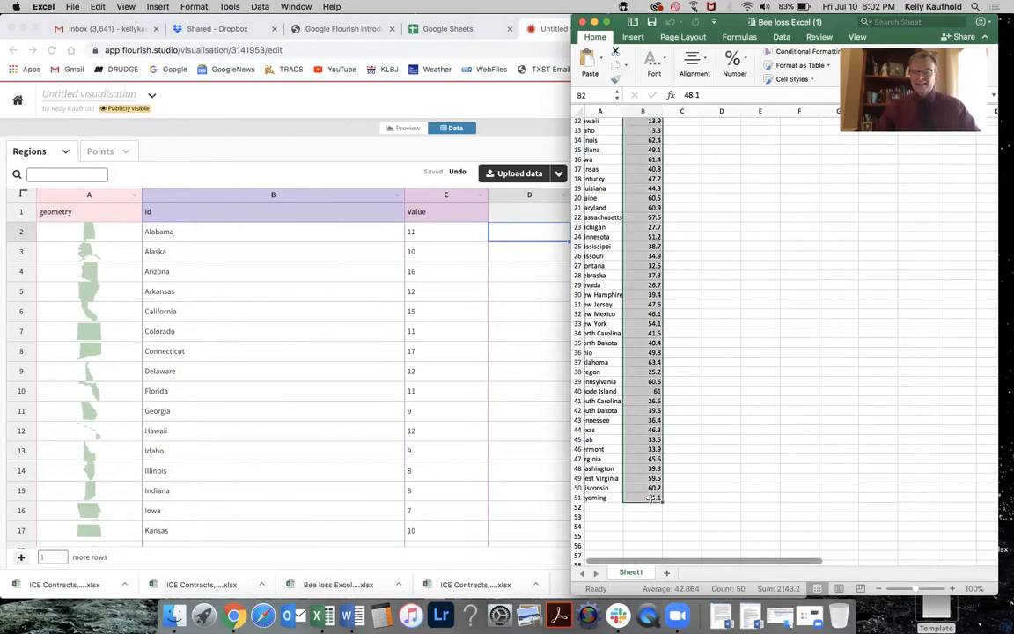
right_click(651, 500)
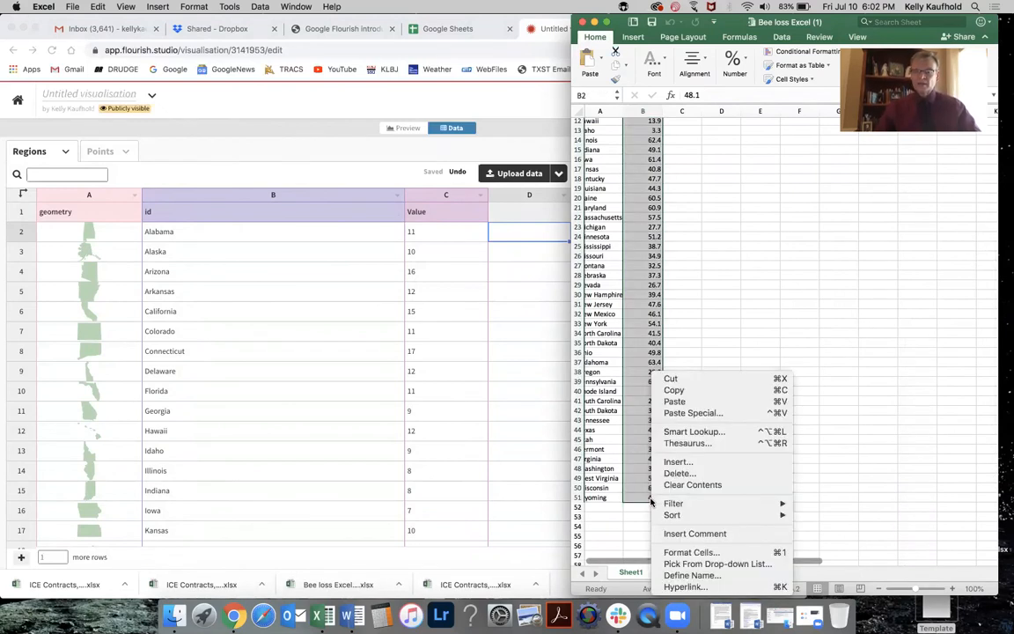
click(684, 390)
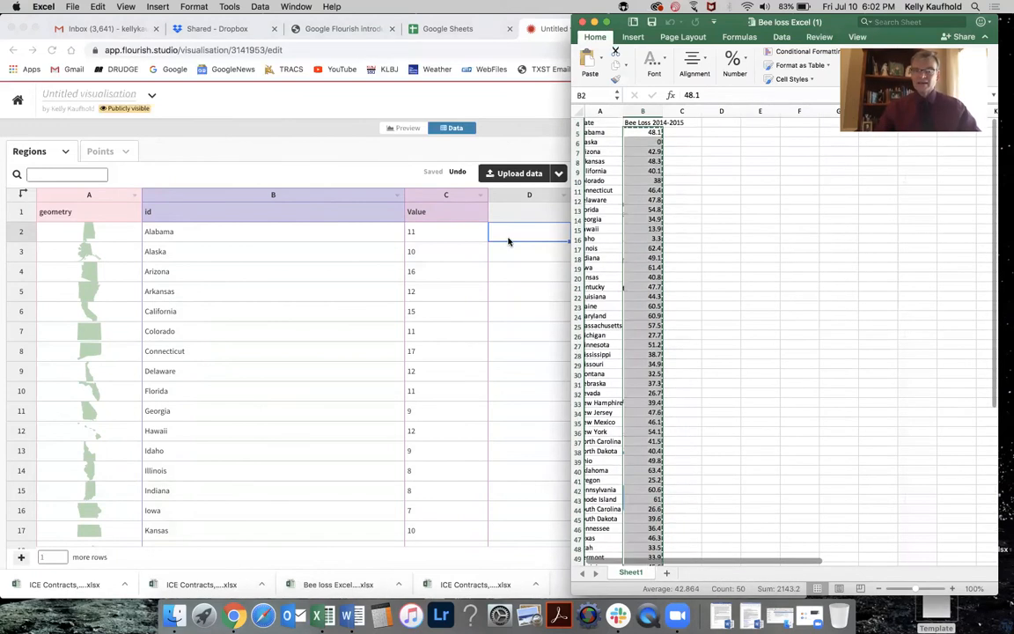
click(524, 235)
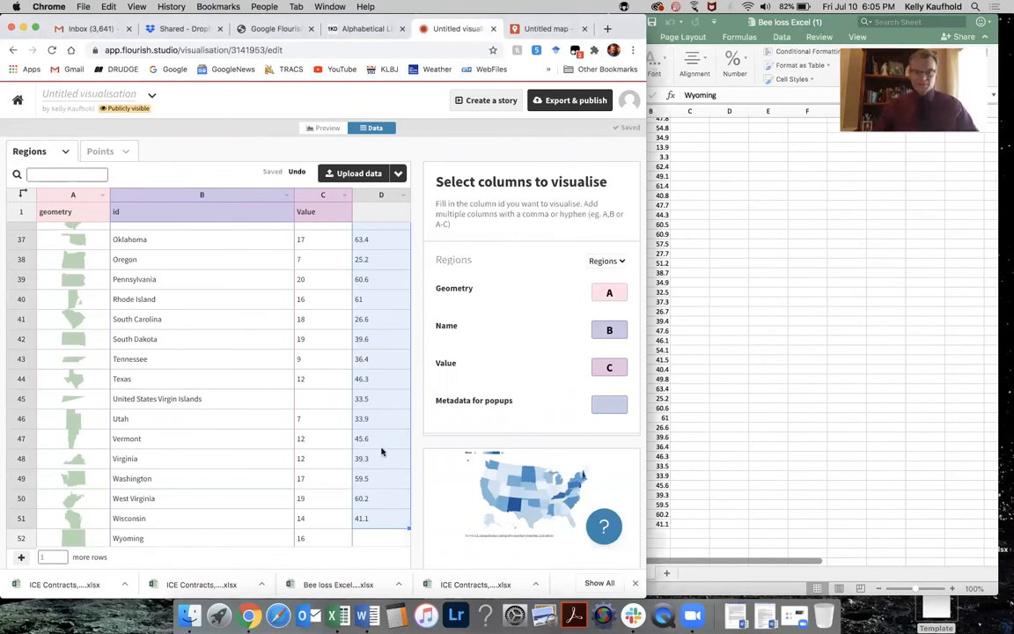
Step: Clear the pasted values from column D and remove the United States Virgin Islands row
scroll(381, 450, up, 1)
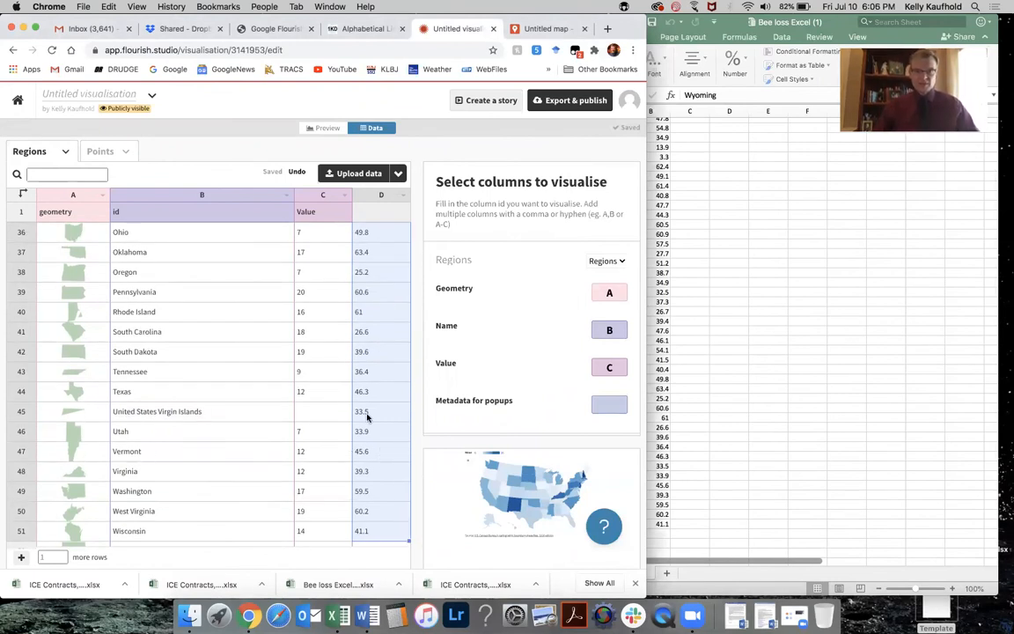
key(Delete)
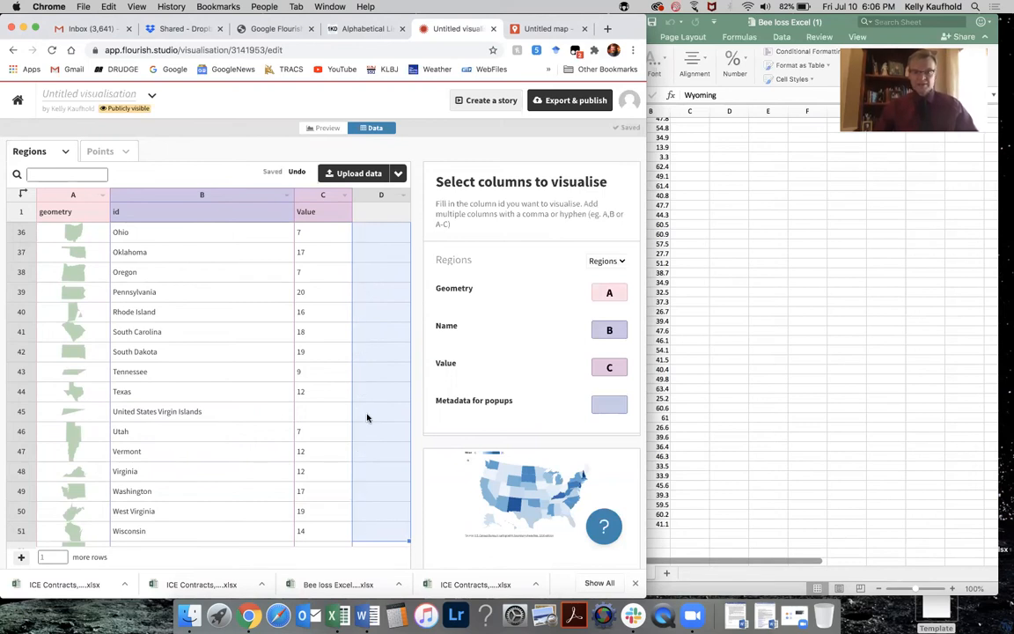
right_click(21, 411)
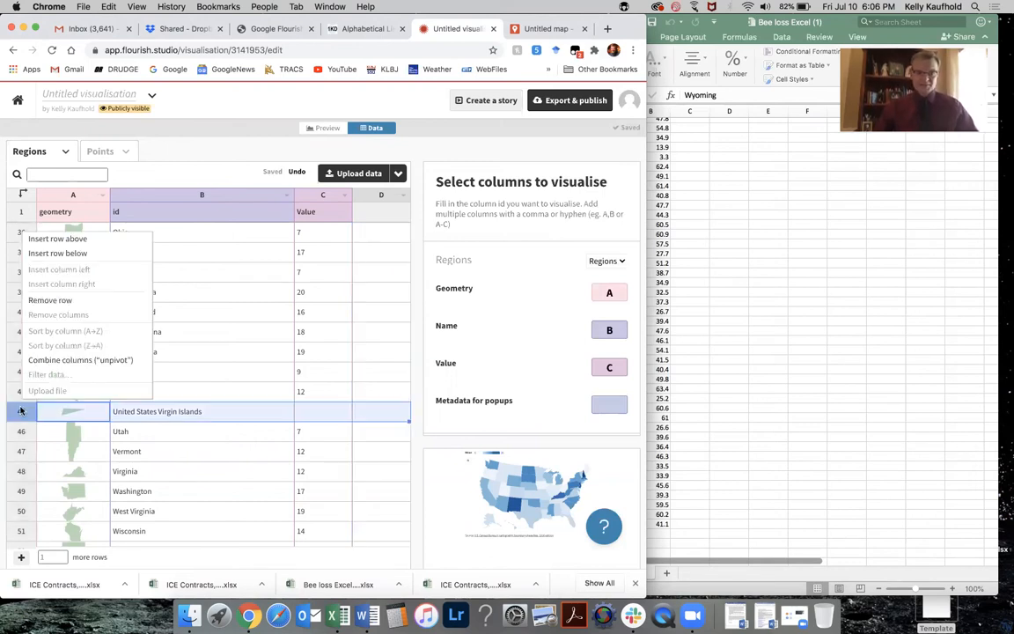
click(50, 300)
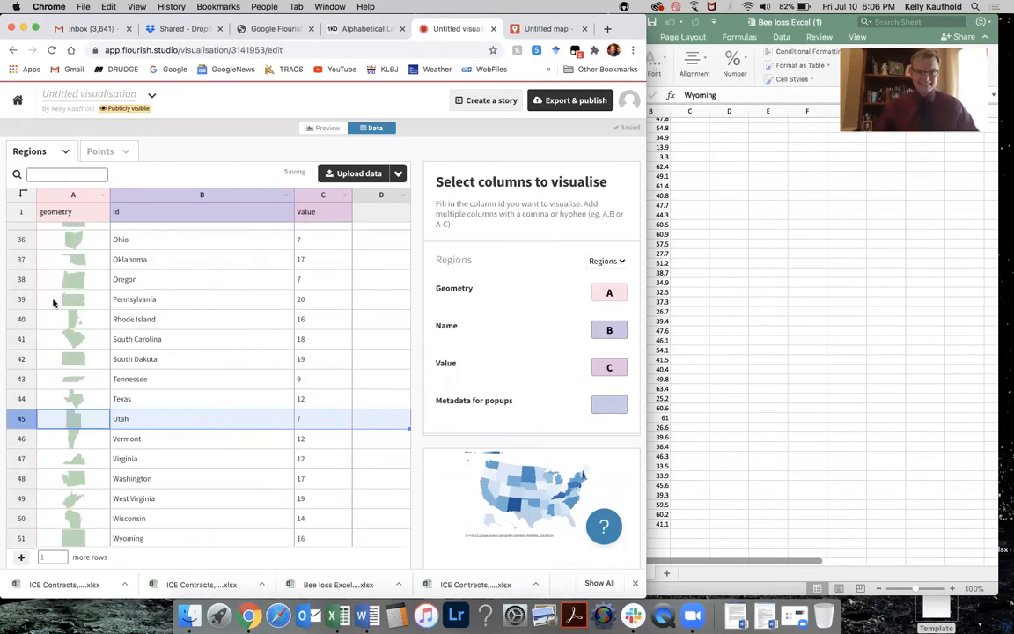
Step: Paste the copied bee loss values into column D again from the Alabama row and check them against the Excel sheet
scroll(377, 345, up, 15)
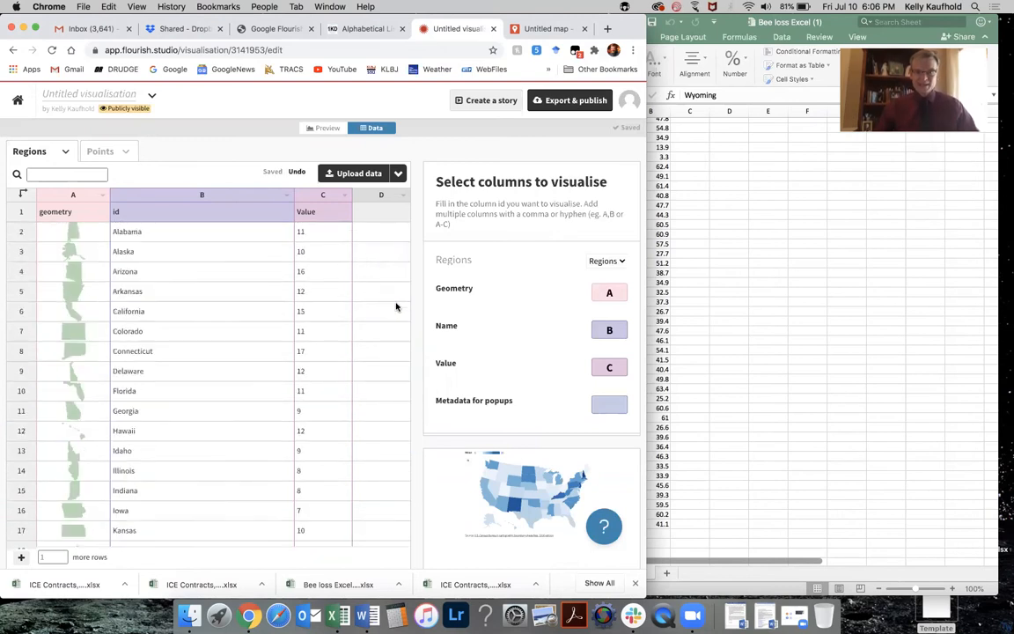
click(384, 222)
key(super+v)
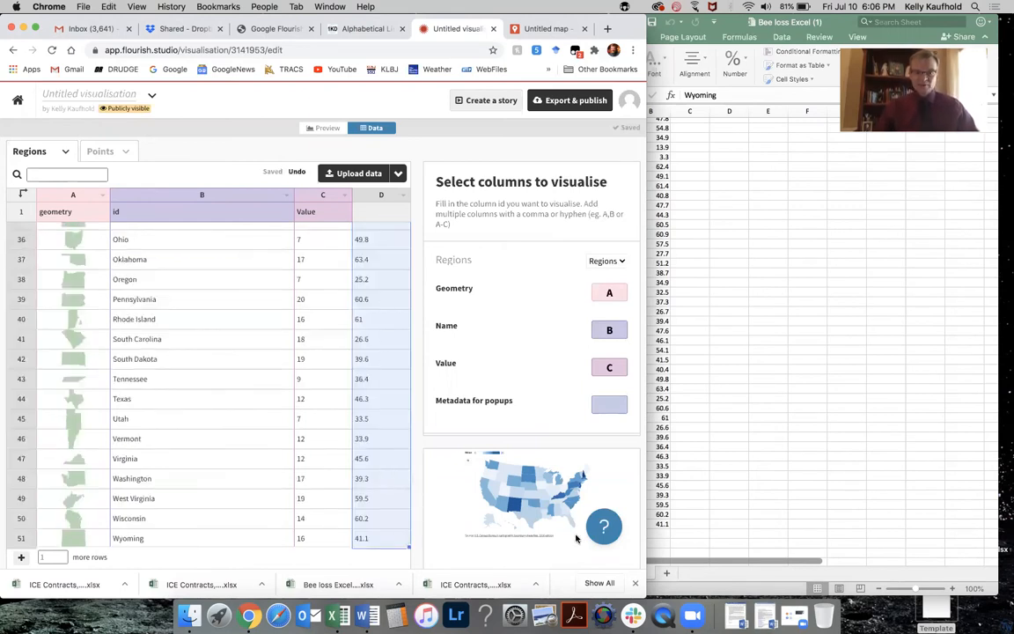
click(733, 432)
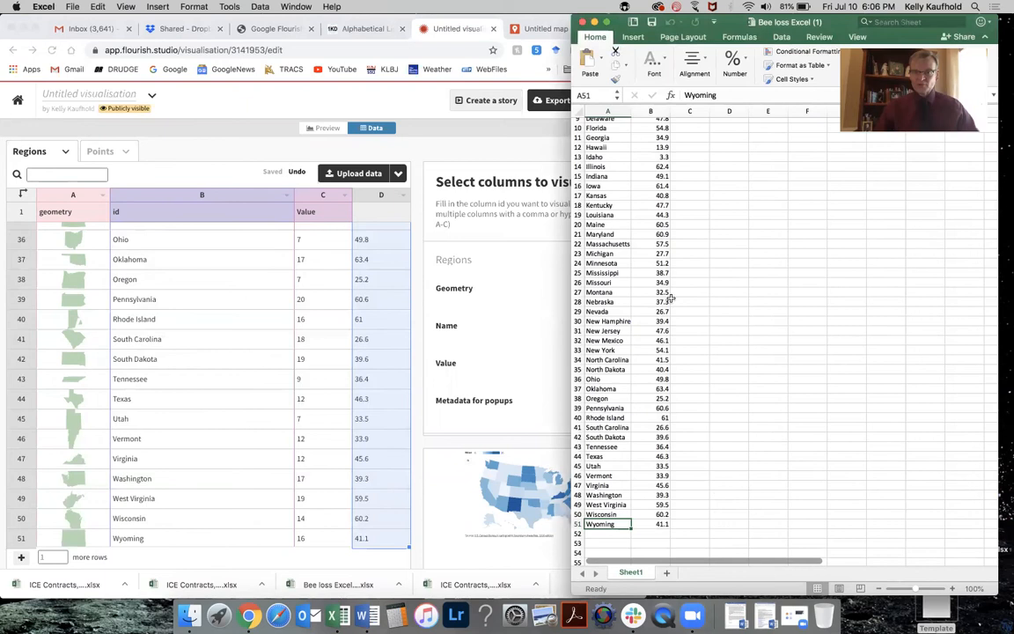
click(362, 367)
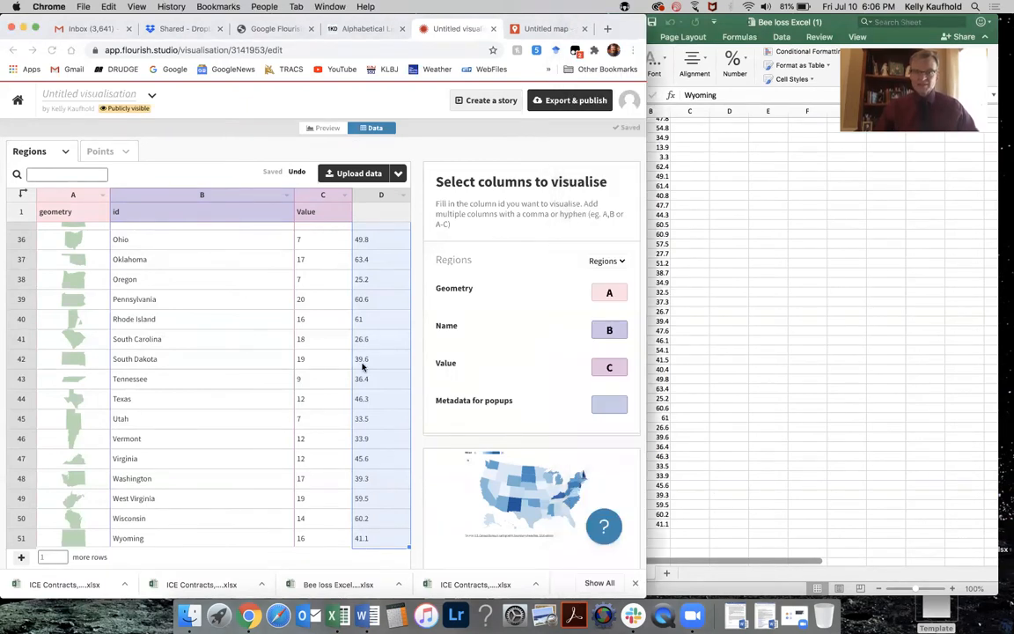
scroll(361, 367, up, 8)
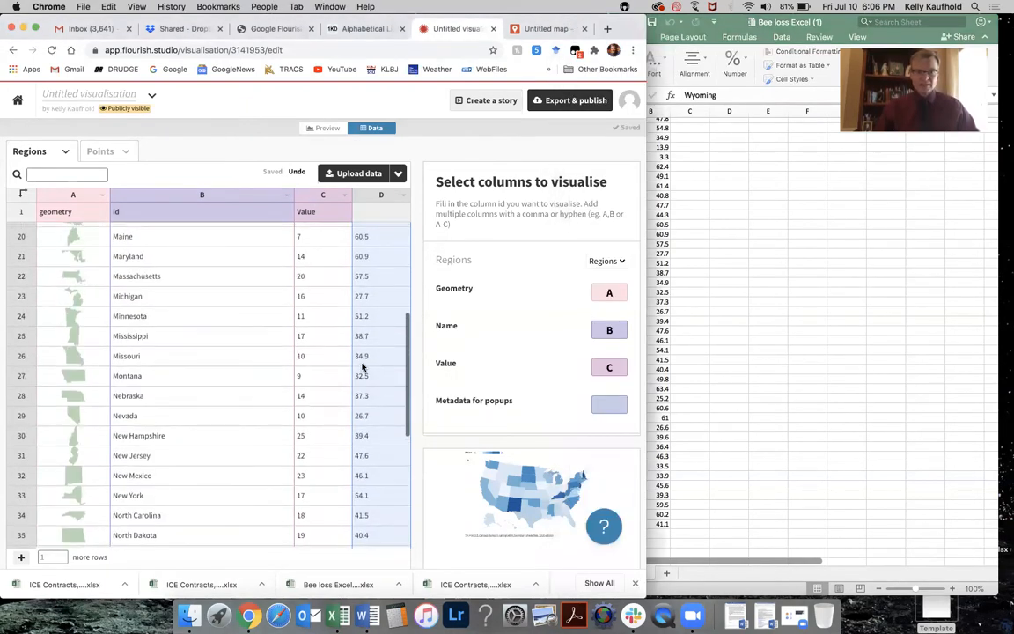
scroll(363, 352, up, 3)
click(367, 322)
scroll(361, 319, up, 6)
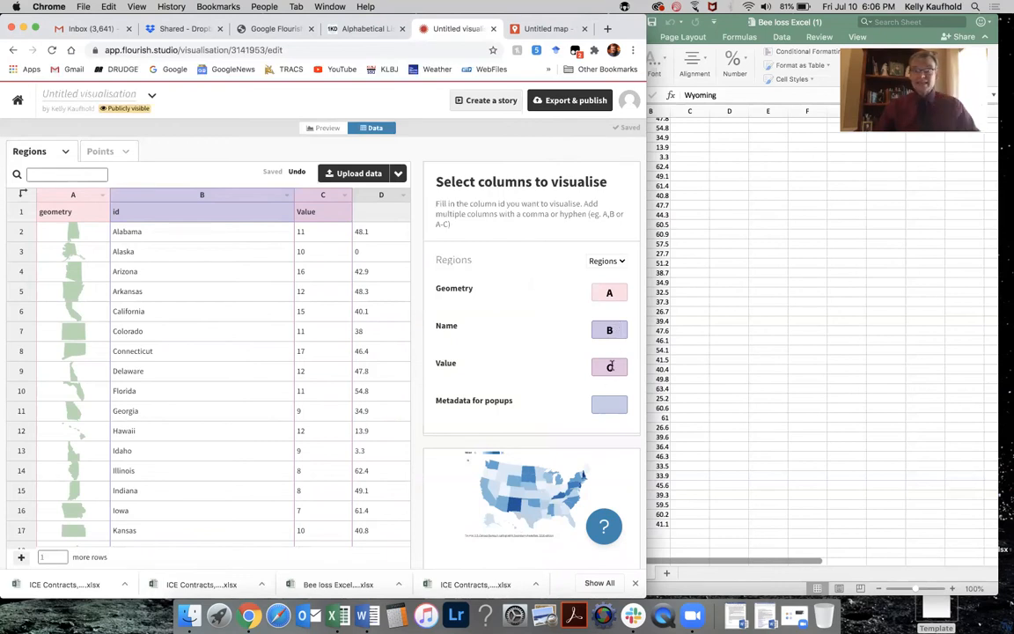
Step: Set the Regions Value binding to column D
key(BackSpace)
text(D)
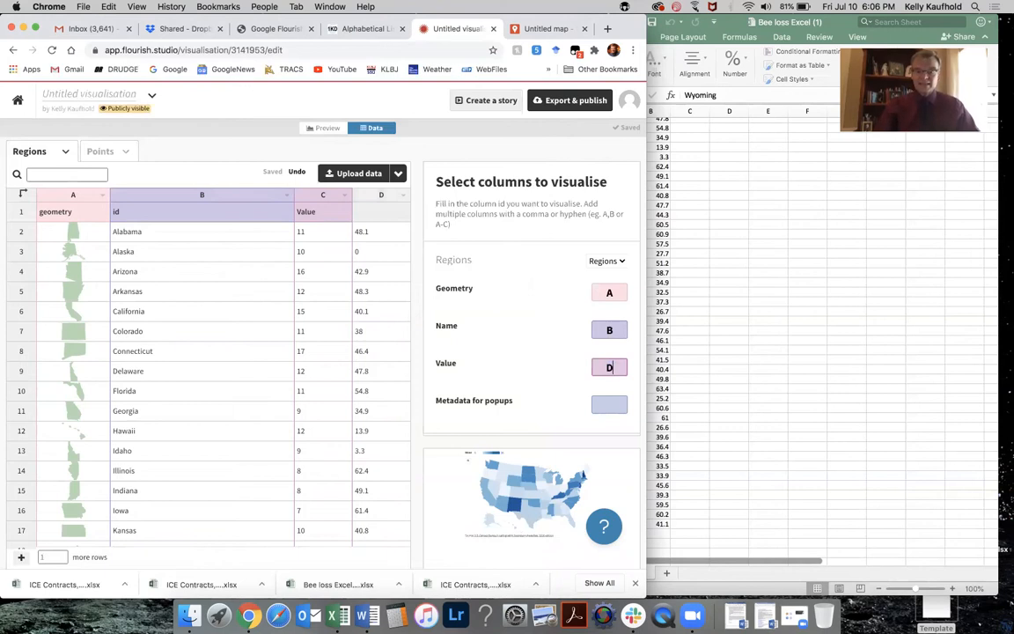
key(Tab)
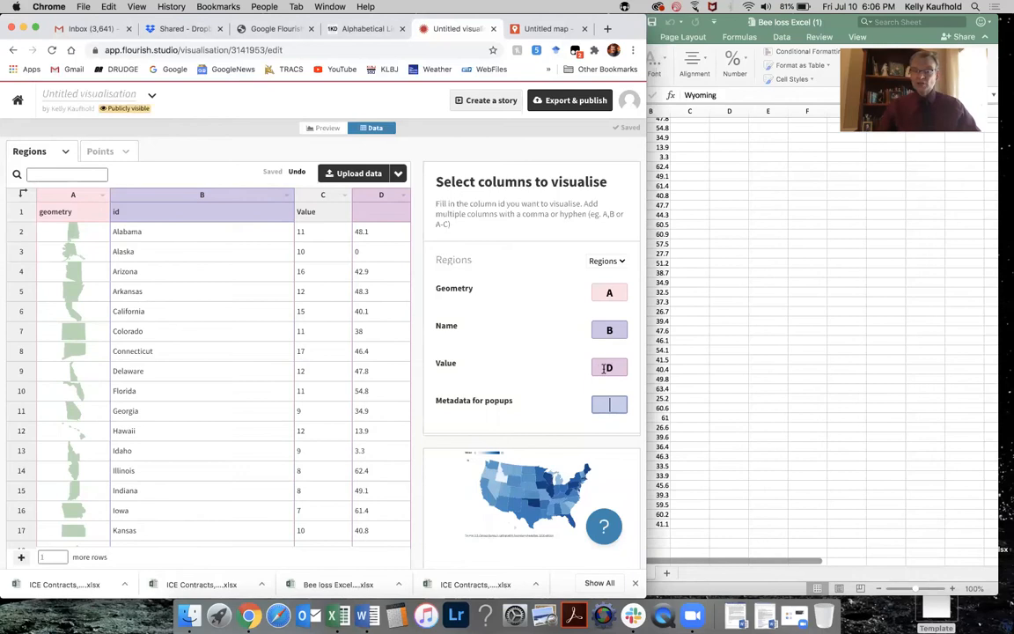
Step: Try binding the Regions Value to both columns C and D
text(C,)
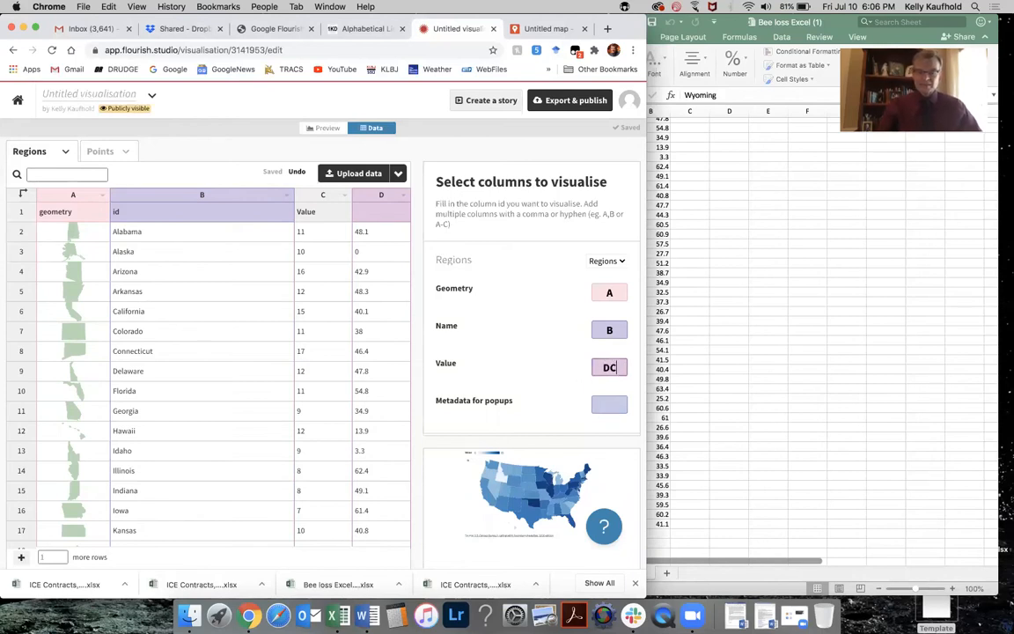
key(BackSpace)
key(BackSpace)
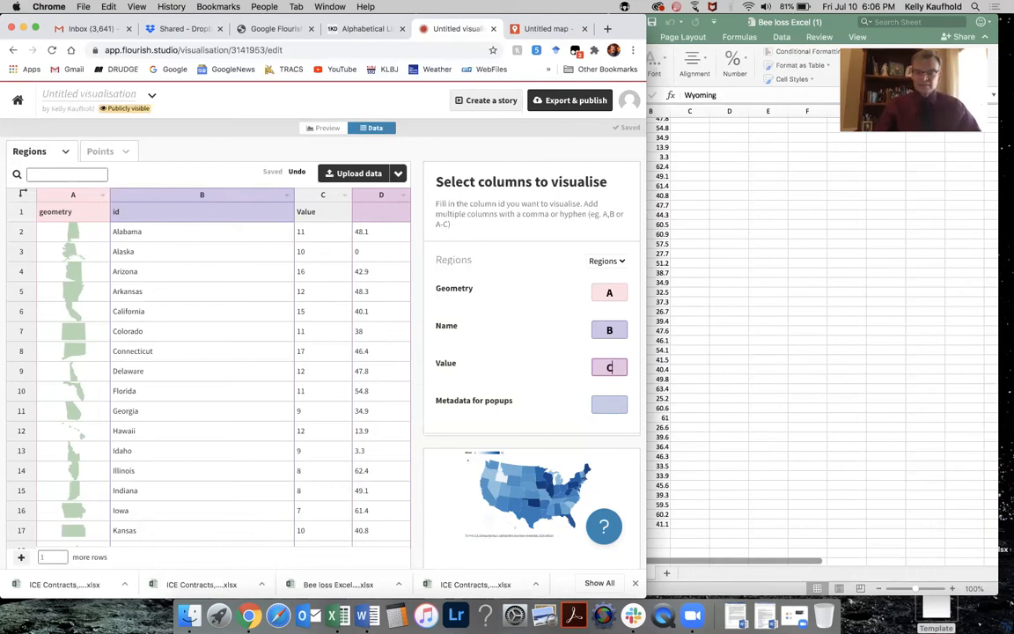
text(D)
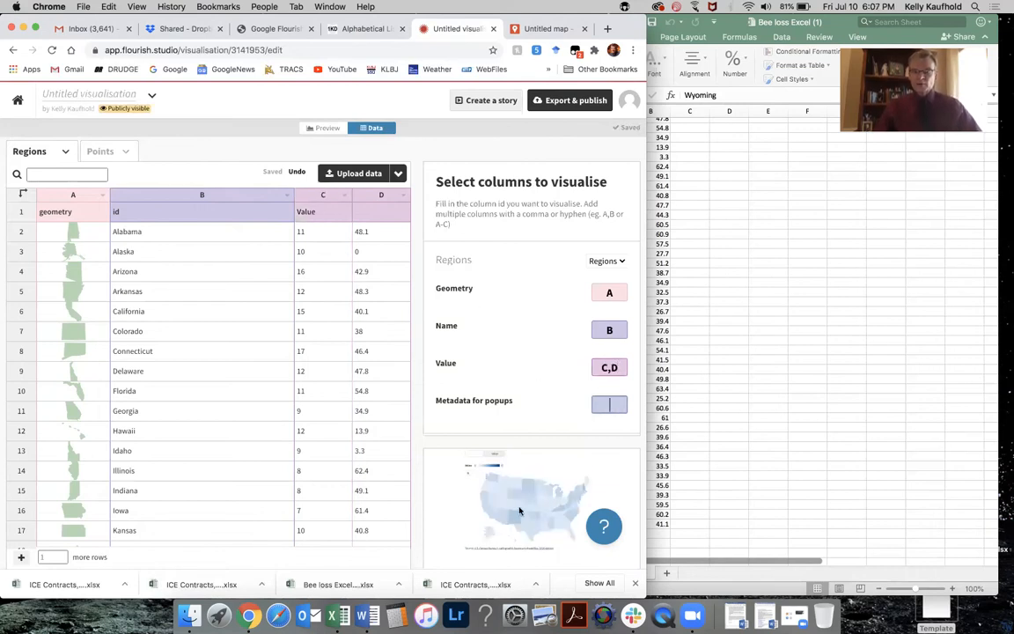
key(Tab)
Step: Set the Regions Value binding back to column D only
click(609, 368)
key(BackSpace)
key(BackSpace)
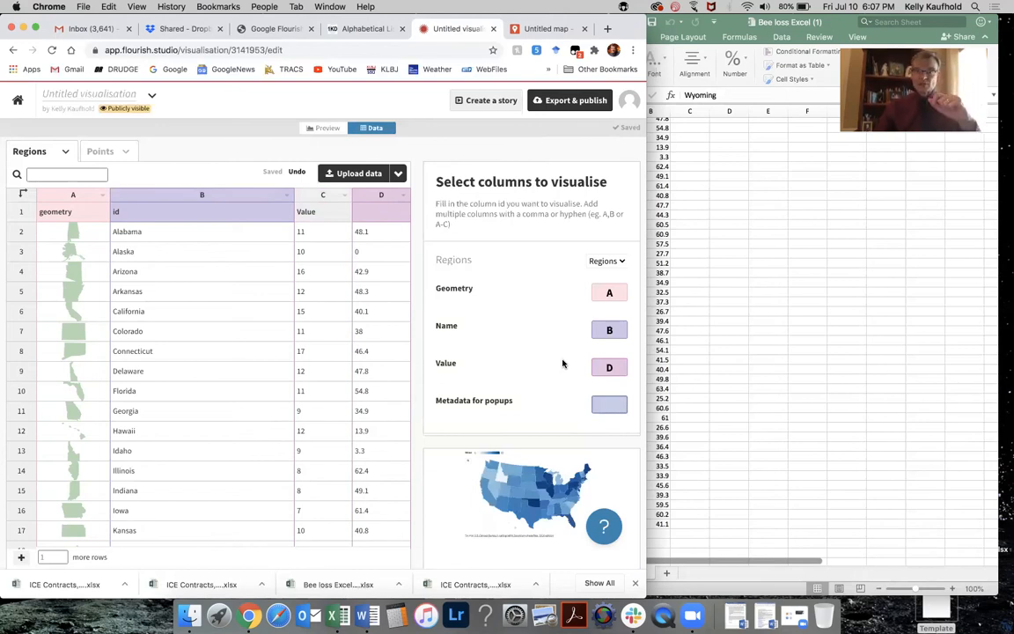
Step: Preview the map with the Regions layer settings expanded, and widen the browser window
click(327, 129)
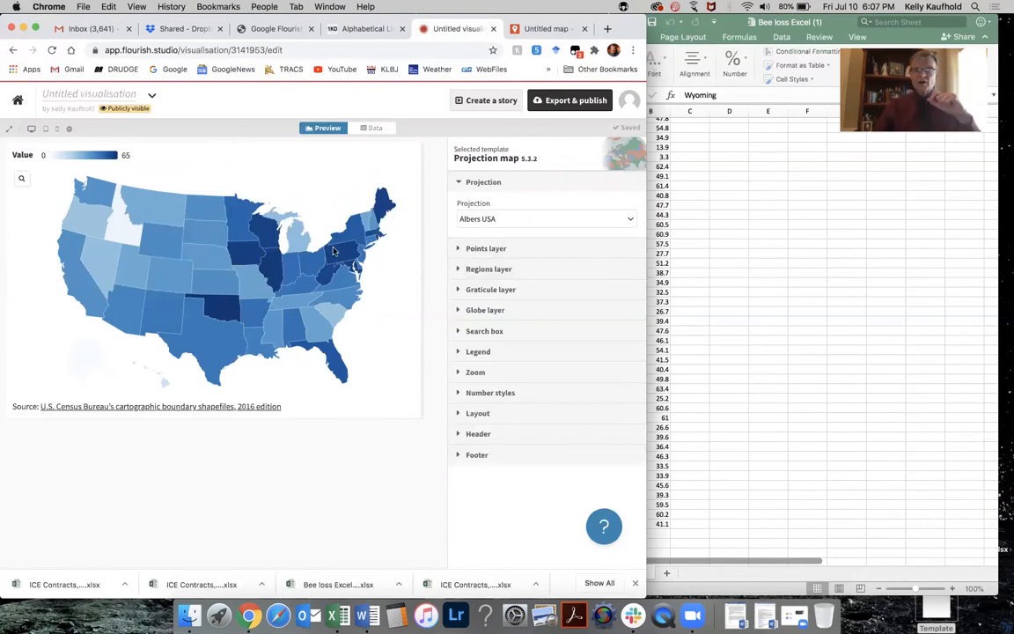
click(457, 270)
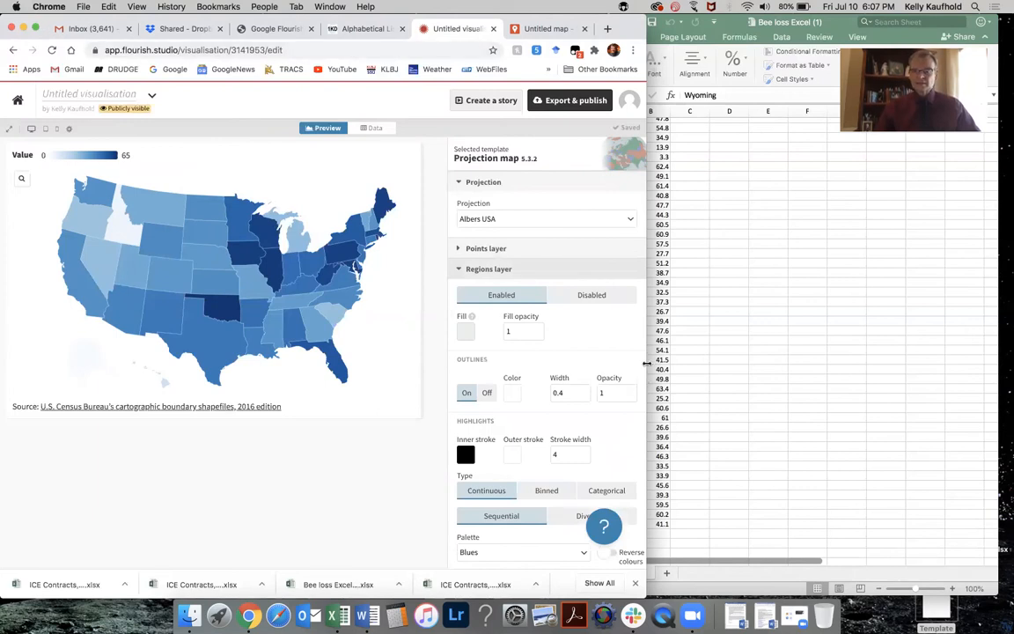
drag(844, 402, 946, 432)
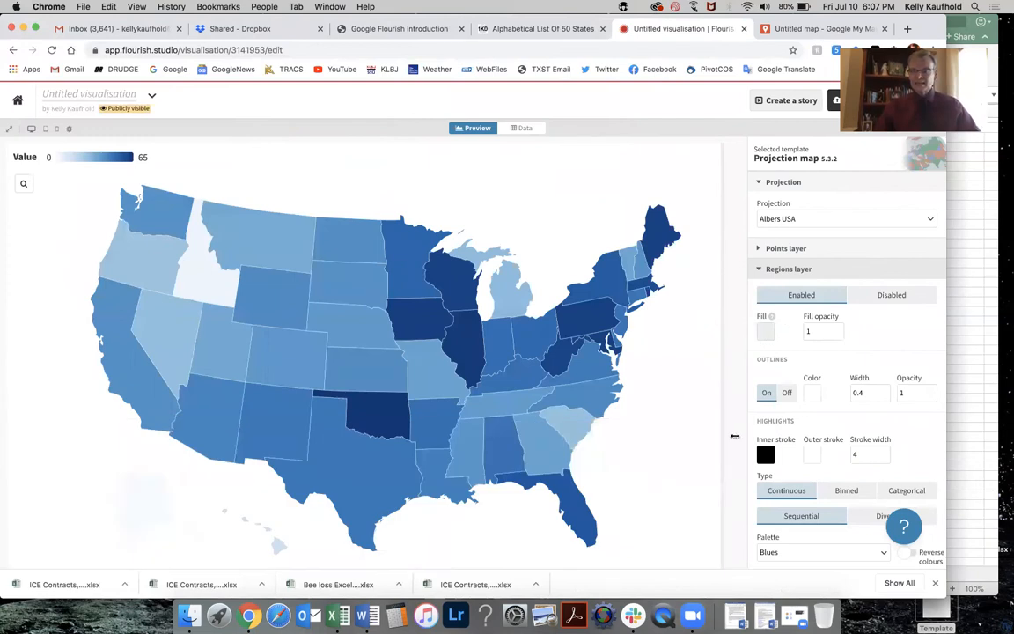
Step: Change the Regions layer's colour palette to Oranges and check the state popups on the map
scroll(774, 443, down, 3)
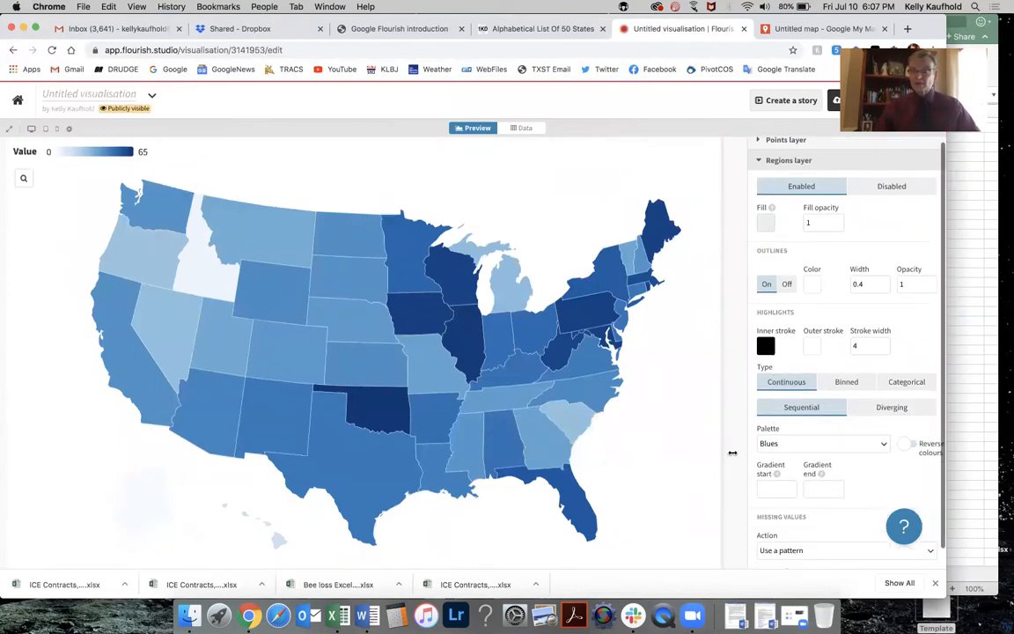
scroll(803, 415, down, 2)
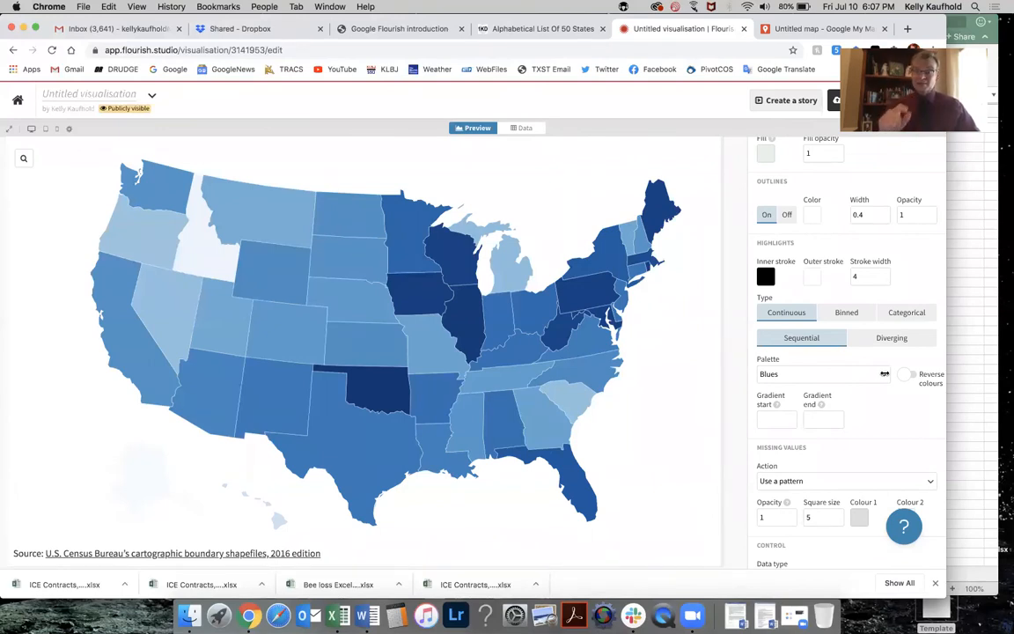
click(883, 374)
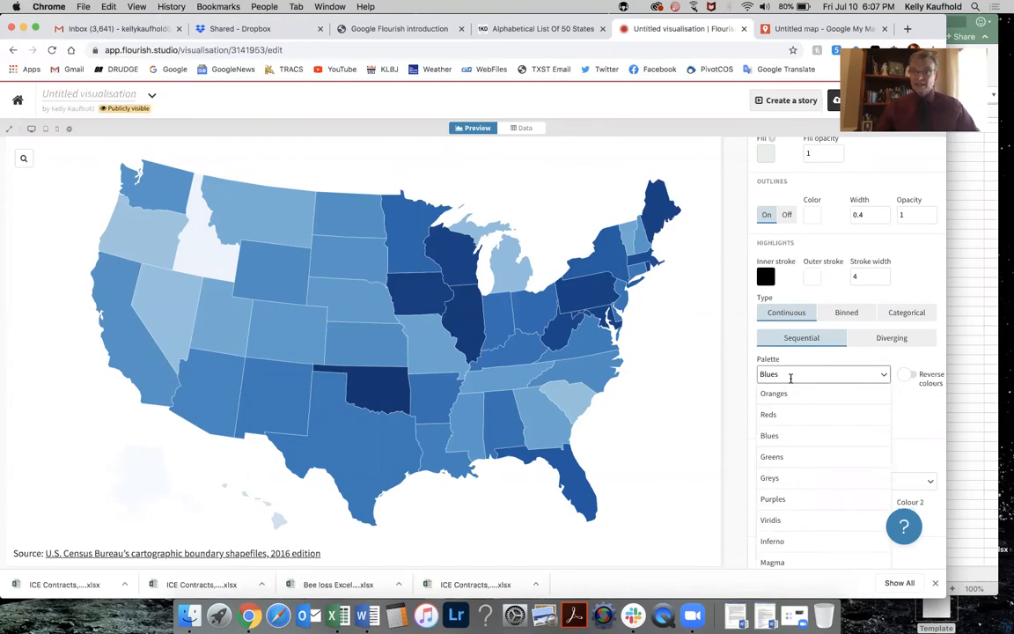
click(780, 393)
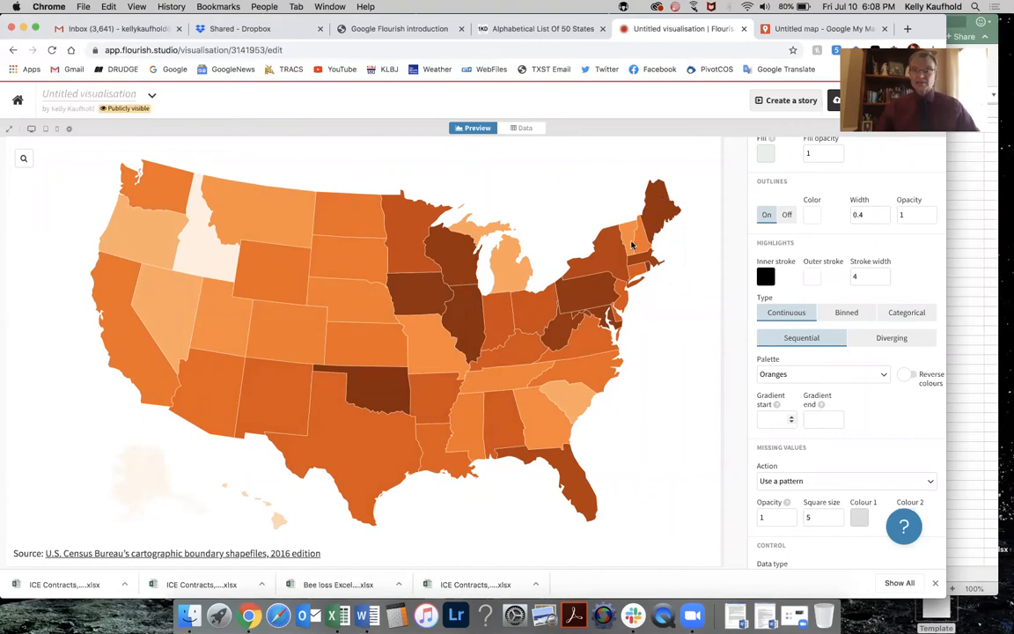
mouse_move(586, 294)
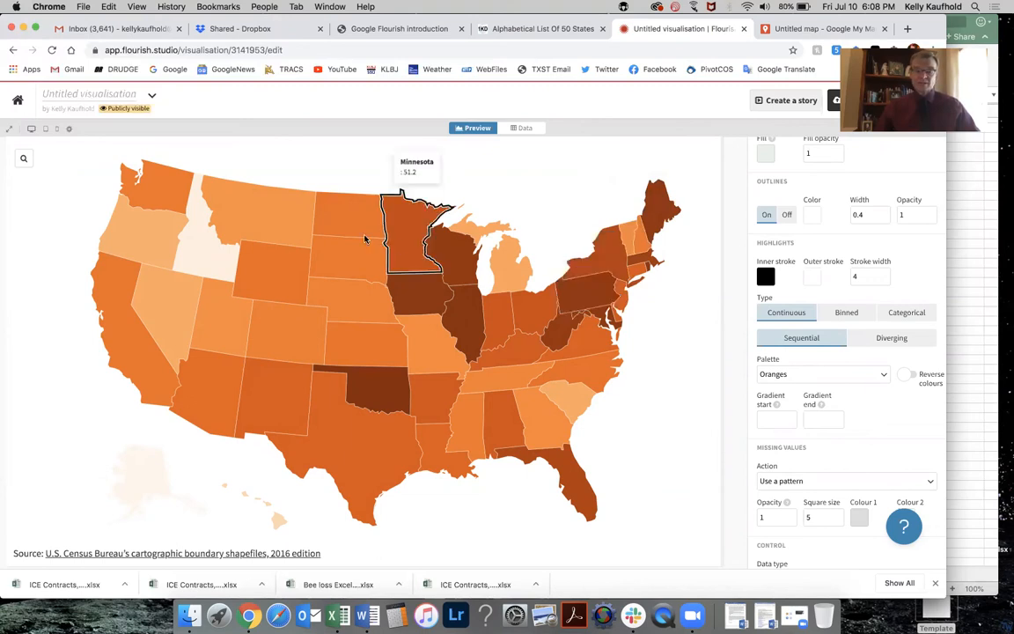
mouse_move(209, 243)
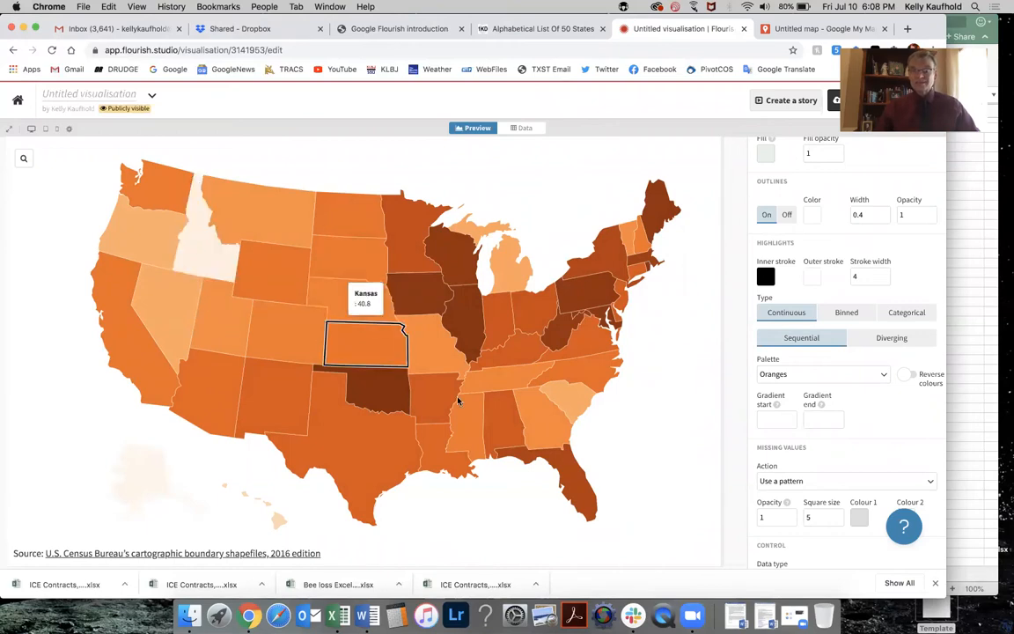
Step: Try the Binned colour type with the Oranges palette on the Regions layer and review its binning settings
mouse_move(319, 302)
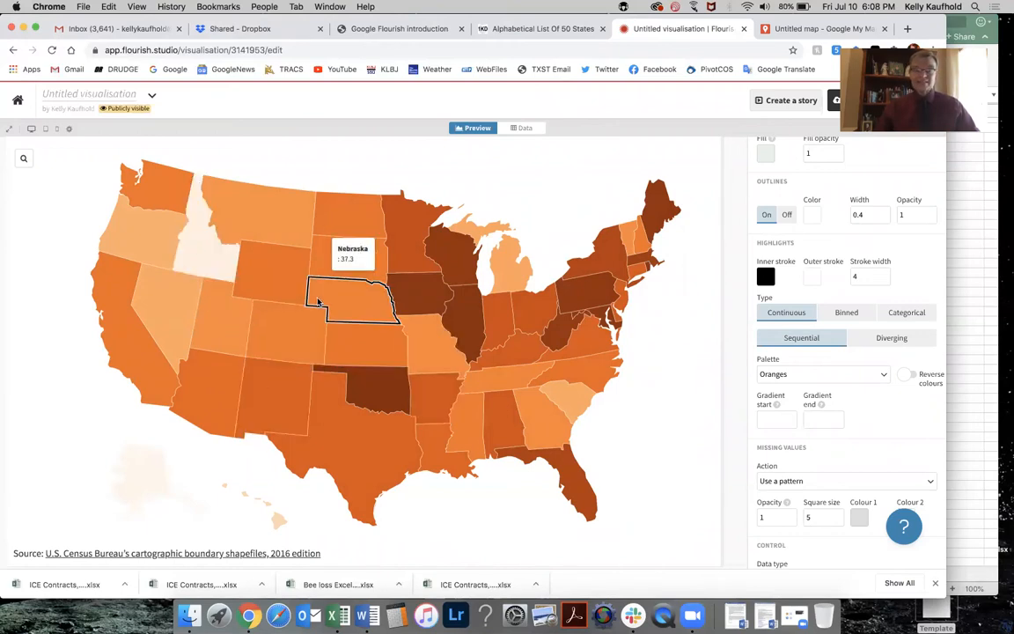
scroll(786, 320, down, 1)
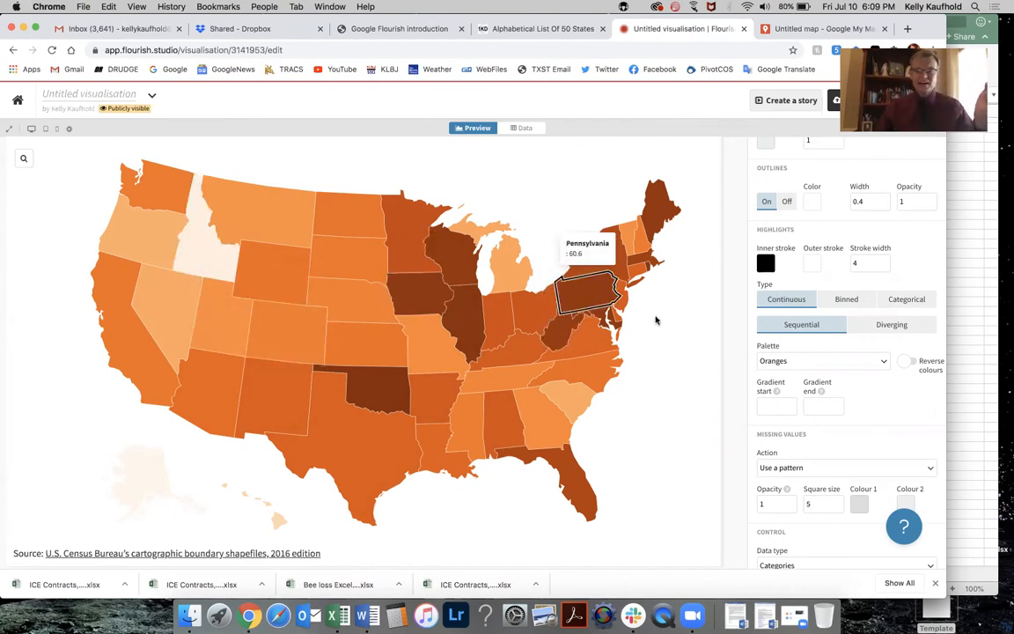
mouse_move(529, 318)
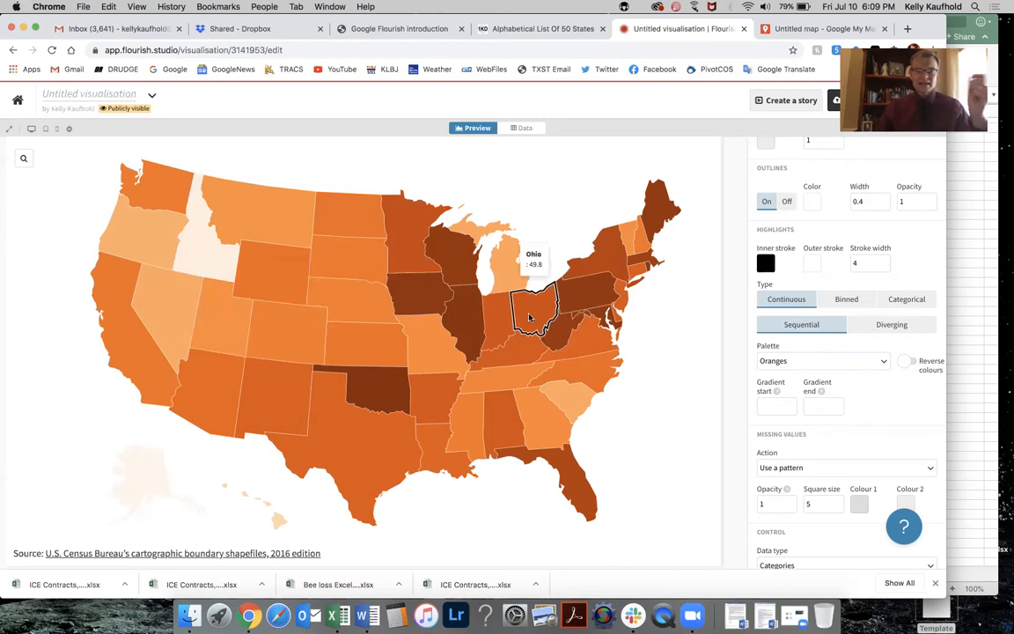
click(844, 300)
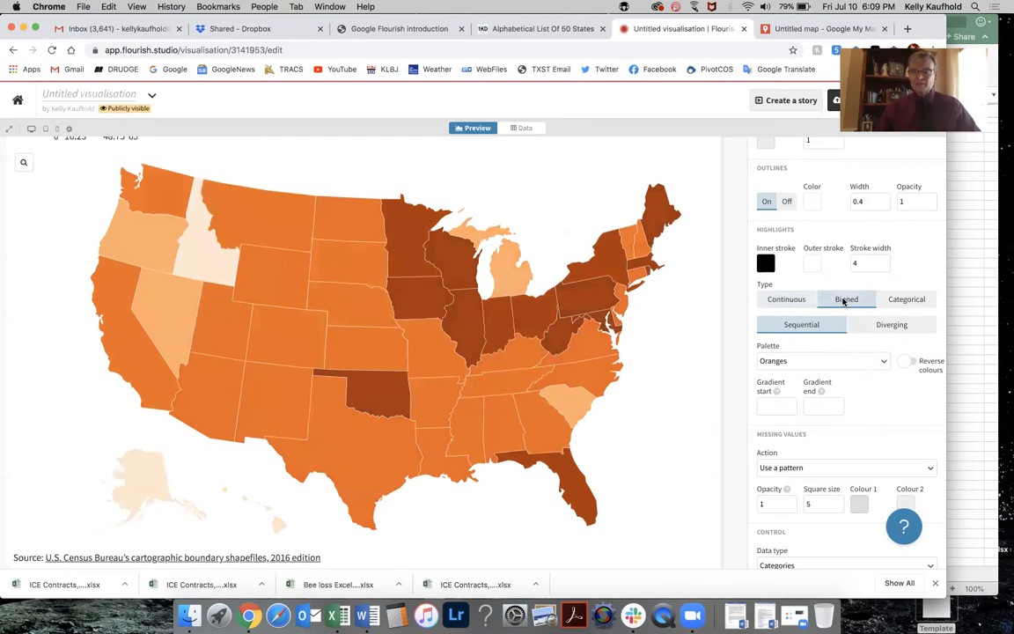
scroll(840, 334, down, 5)
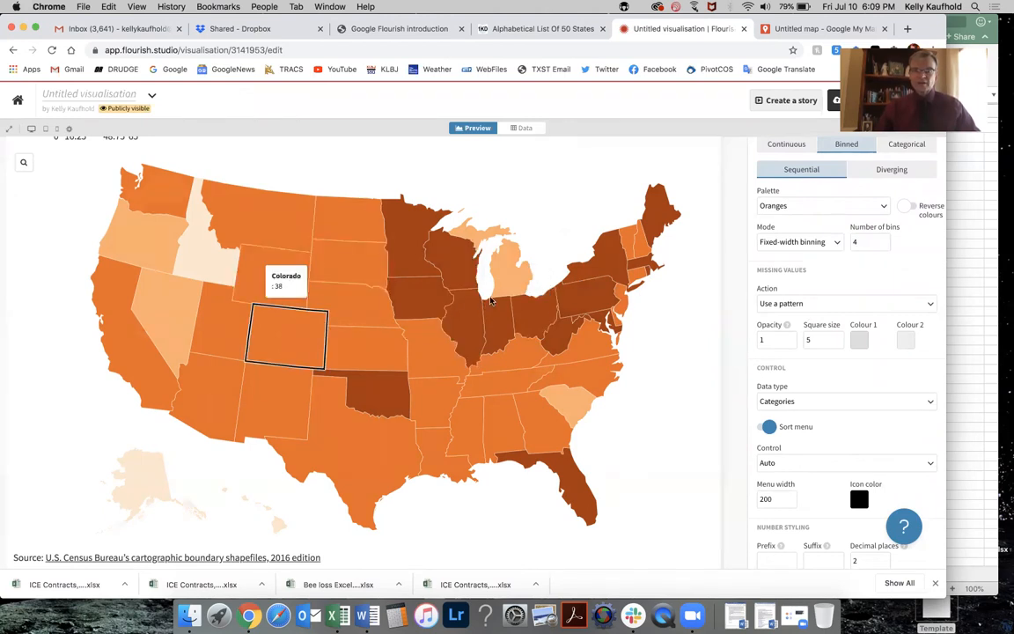
scroll(887, 303, up, 4)
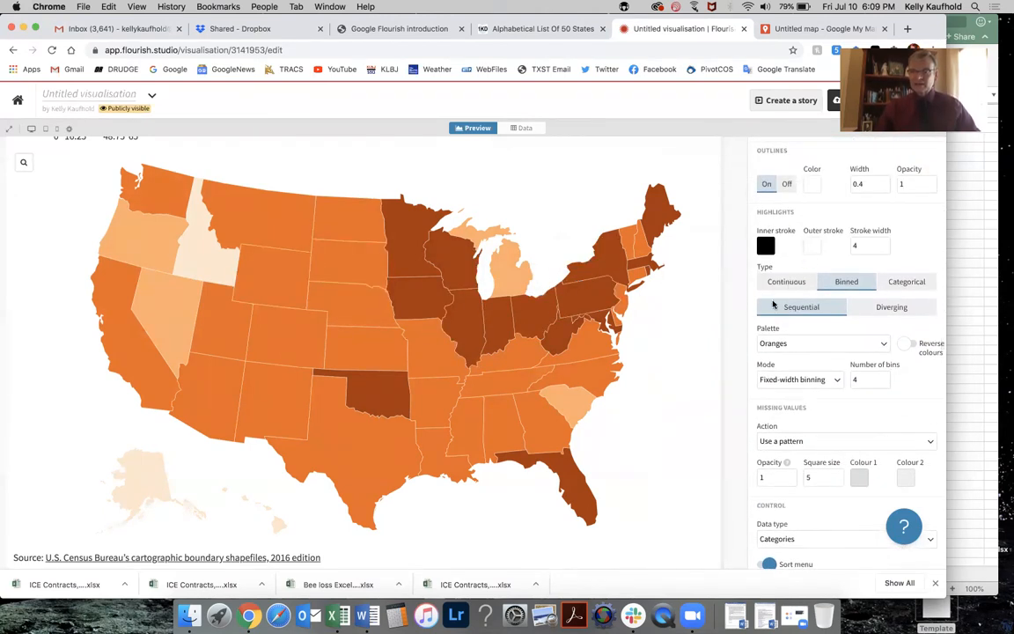
Step: Try the Categorical colour type on the Regions layer and set it back to Continuous
click(905, 282)
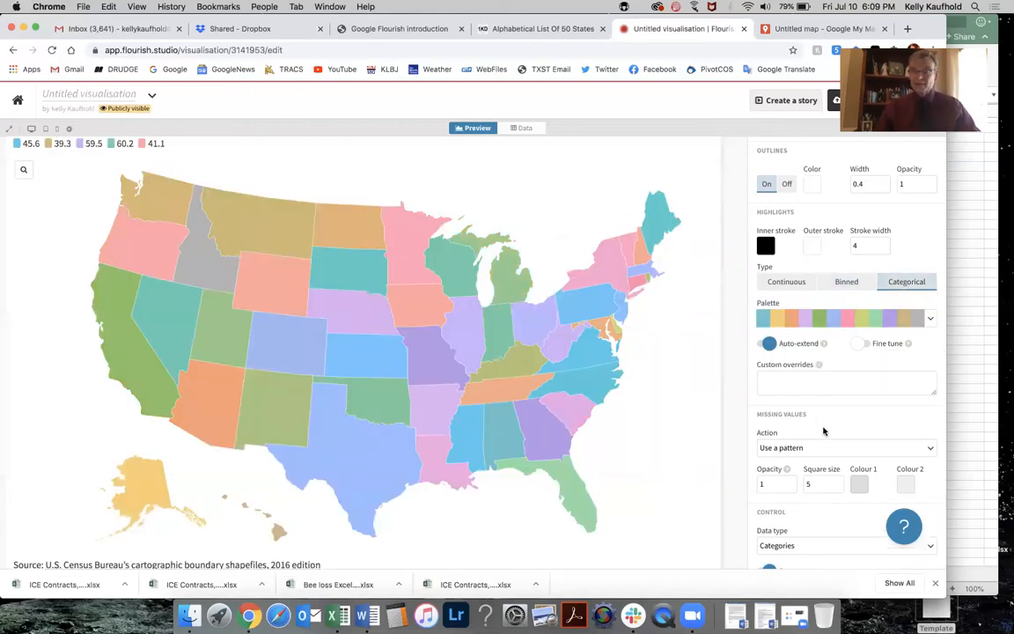
scroll(823, 431, down, 2)
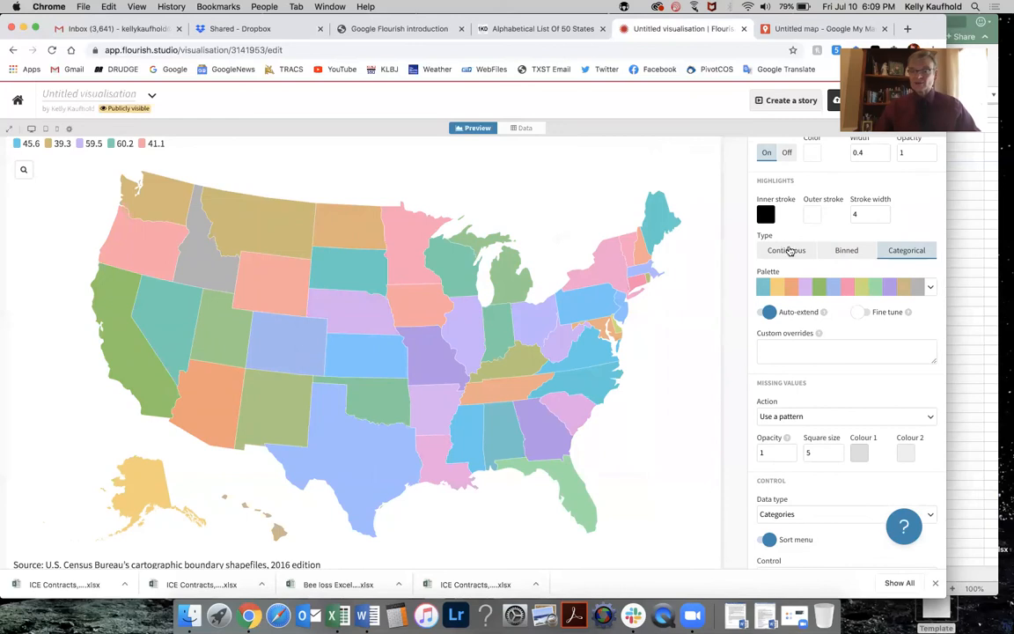
click(789, 252)
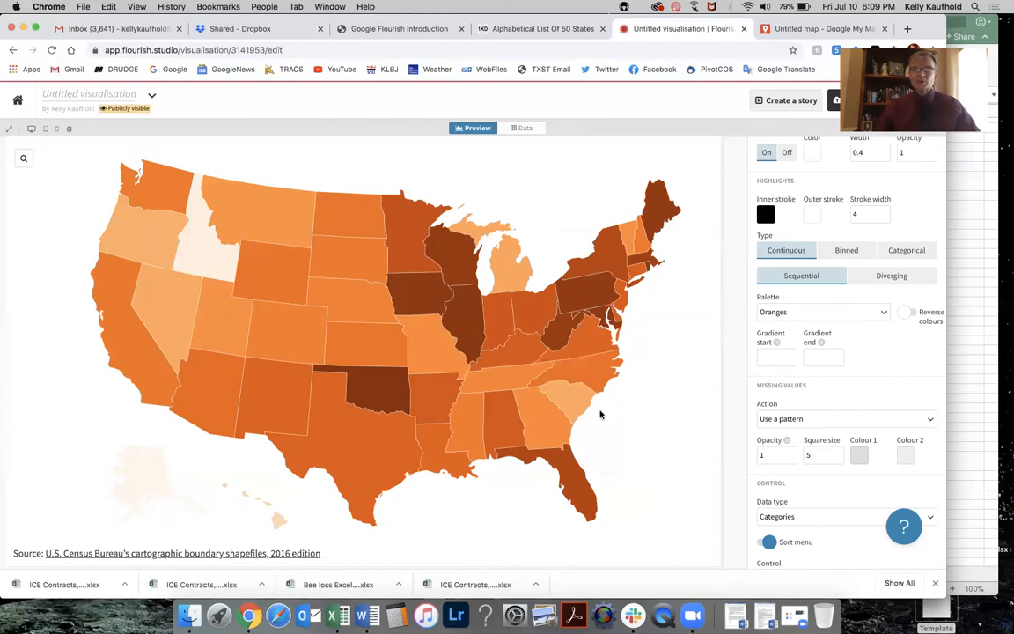
Step: Narrow the browser window, reopen the states map from the project list and title it "Bee Loss by state"
scroll(717, 383, up, 1)
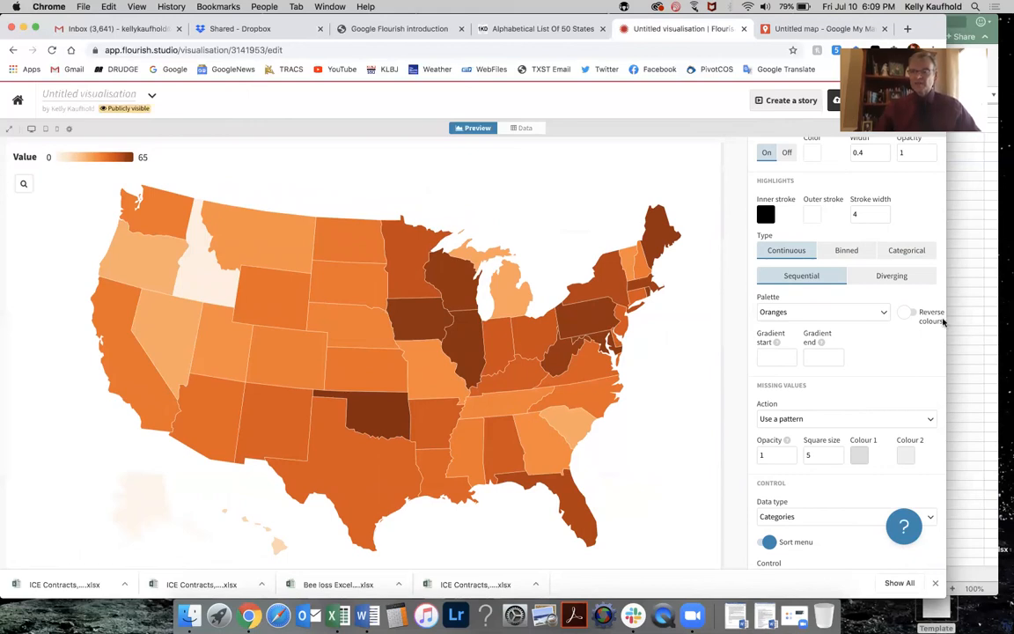
drag(946, 370, 905, 357)
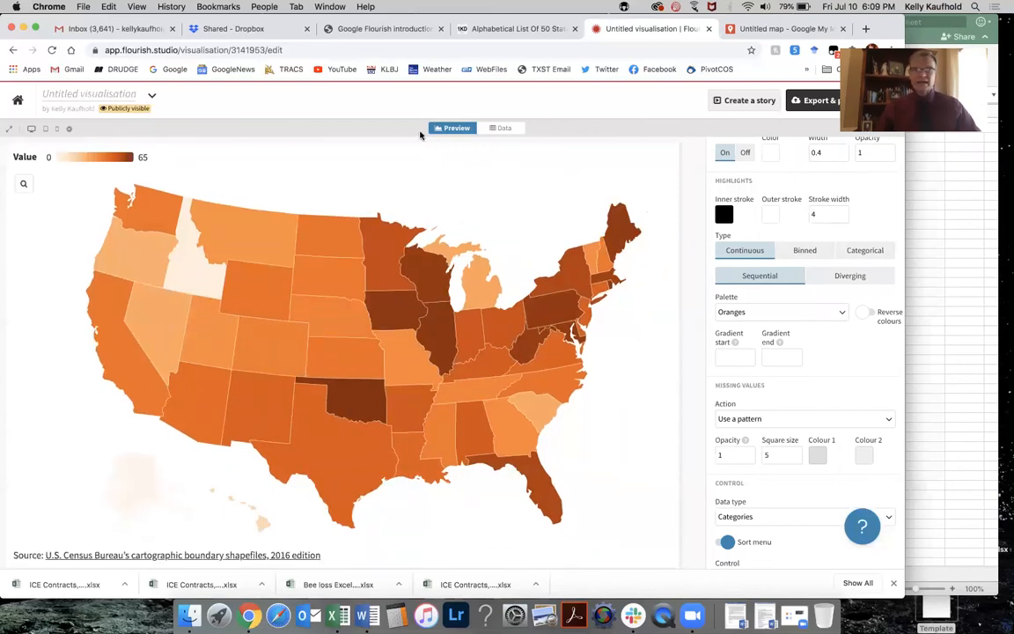
click(20, 101)
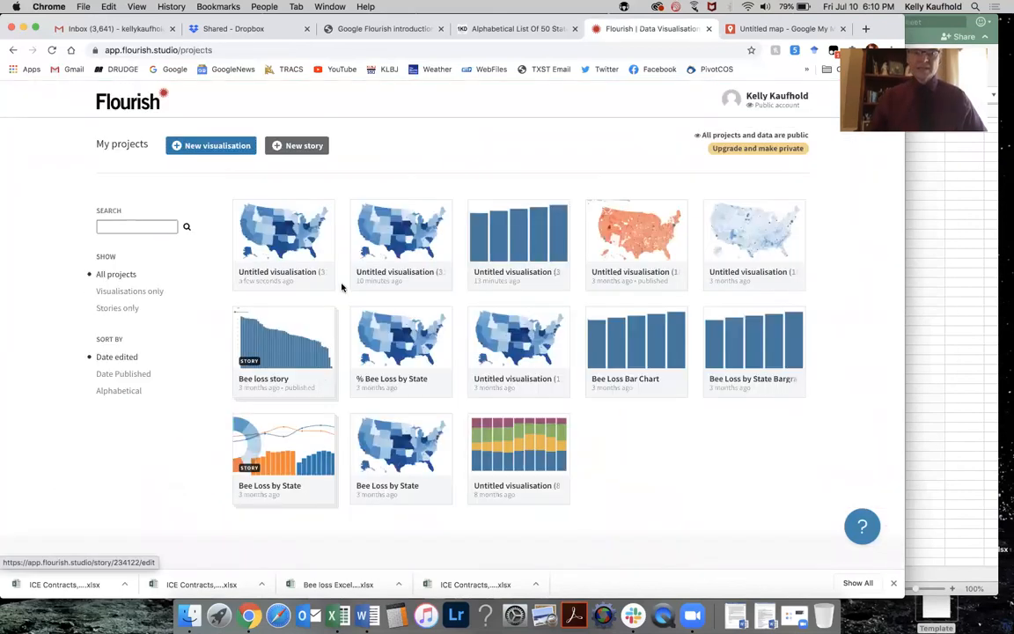
click(282, 234)
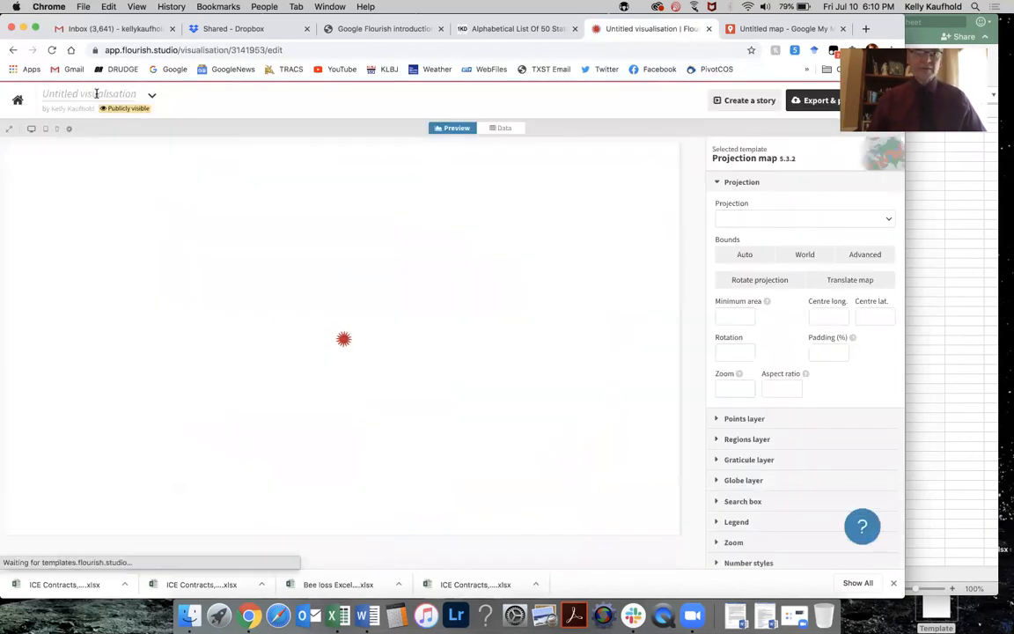
Step: Open the untitled column chart from the project list and title it "Bar chart of bee loss"
click(19, 104)
click(529, 235)
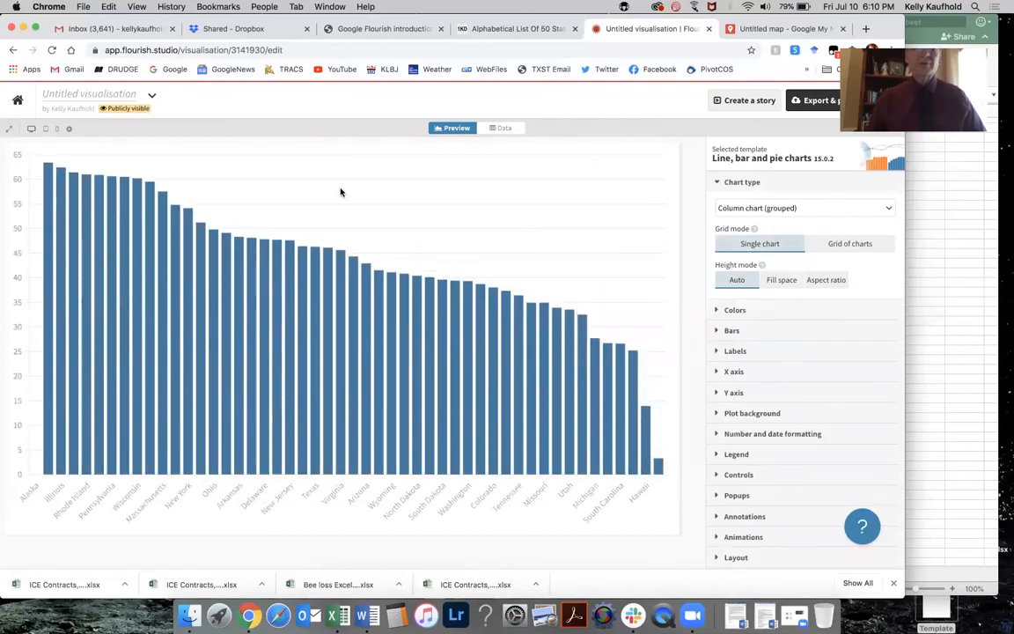
click(109, 92)
text(Bar chart of bee loss)
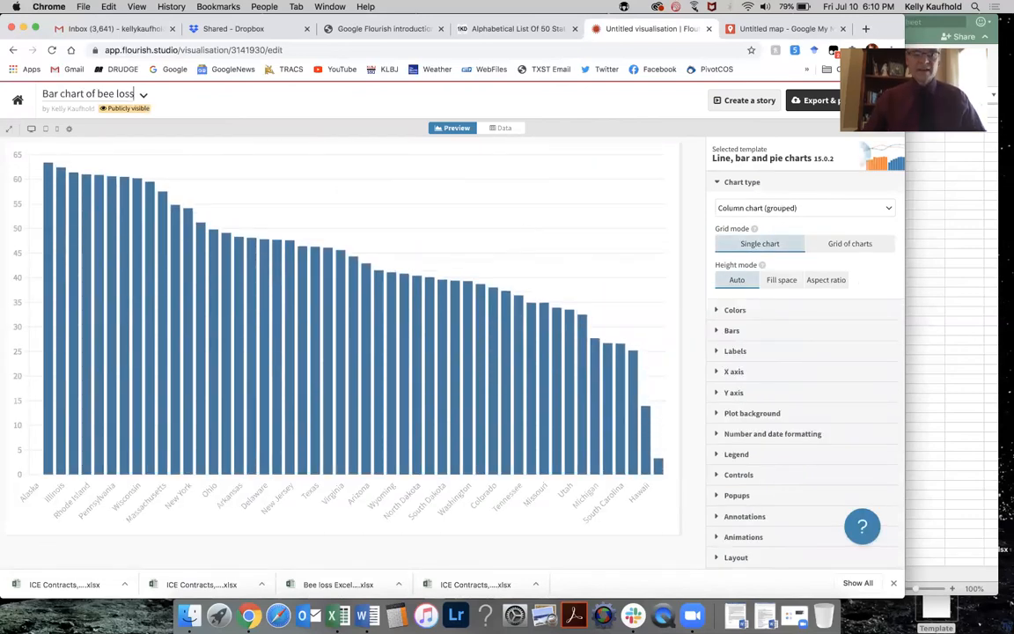
key(Tab)
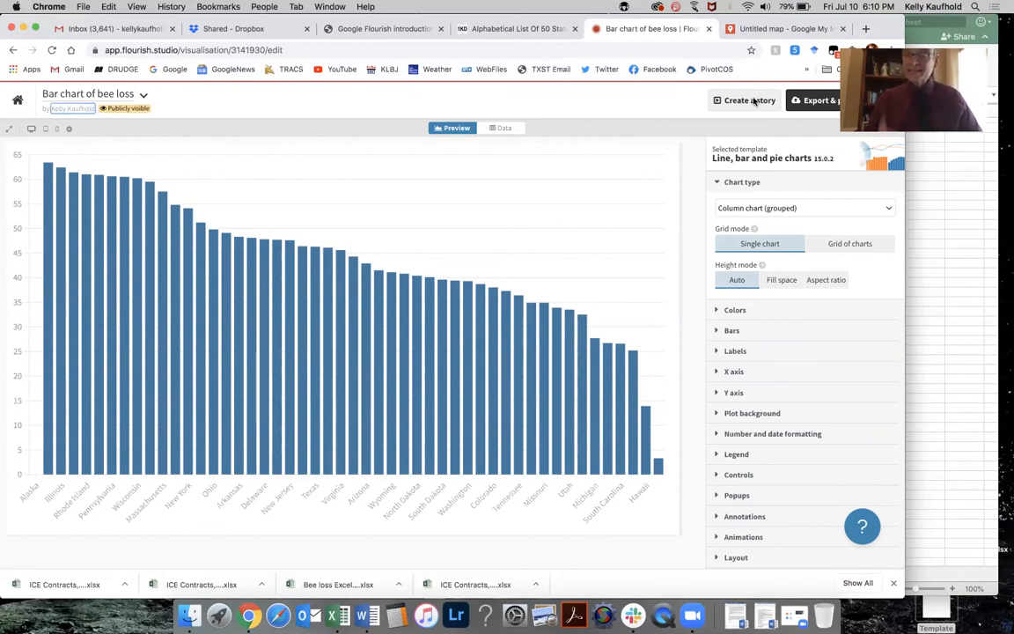
Step: Create a story titled "Bee Loss 2014-15" from the bar chart and add a second slide showing the "Bee Loss by state" map
click(753, 102)
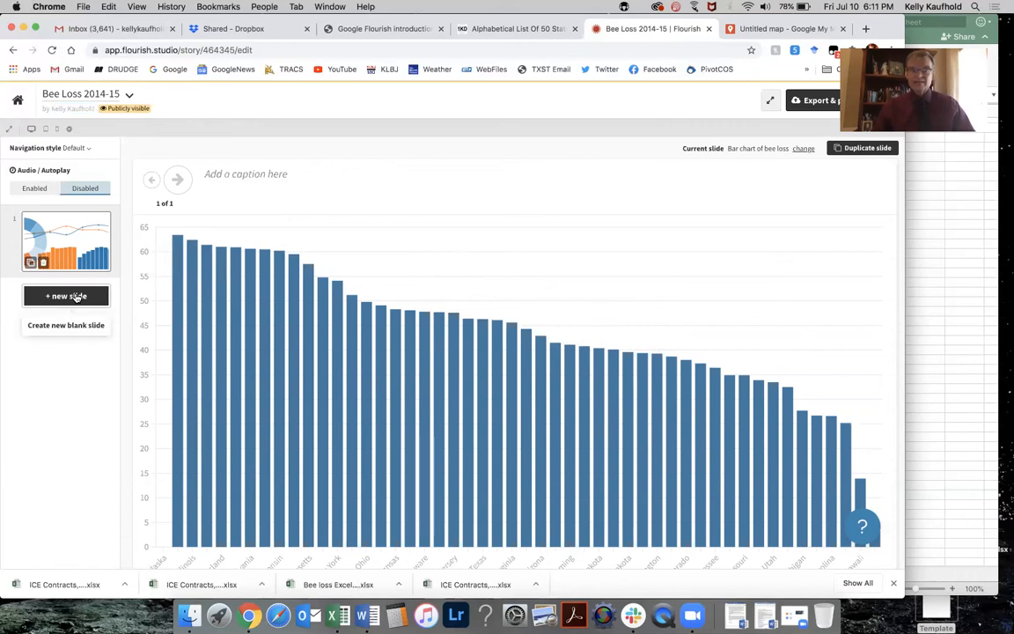
click(77, 296)
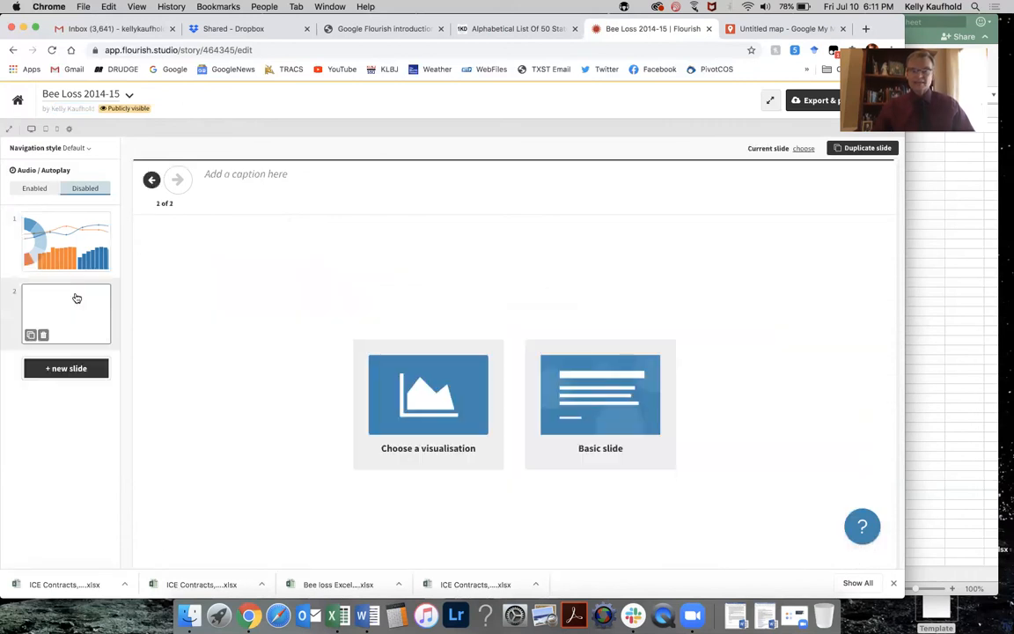
click(457, 405)
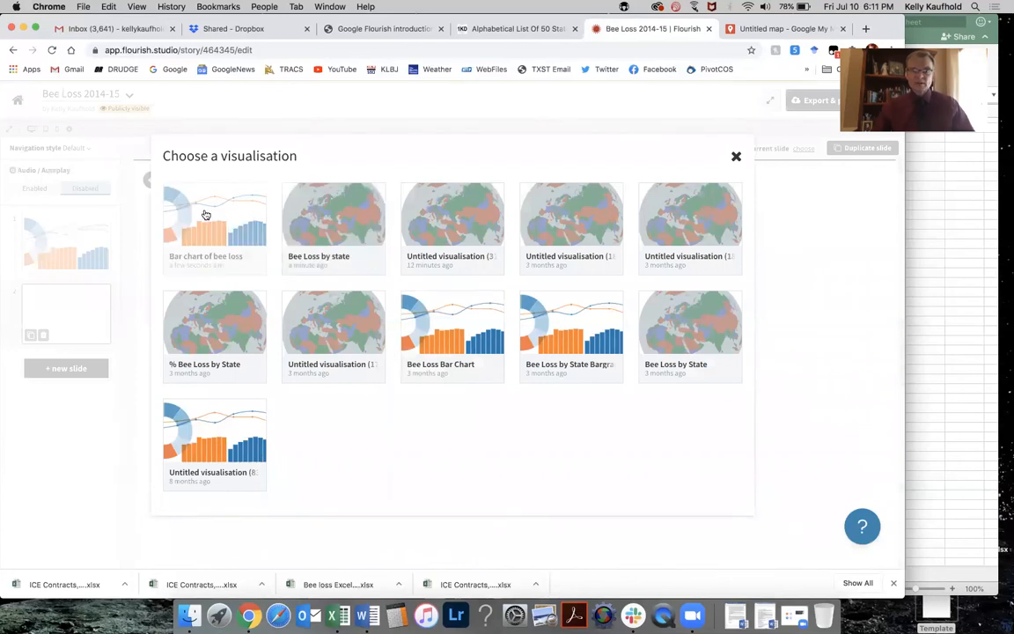
click(338, 215)
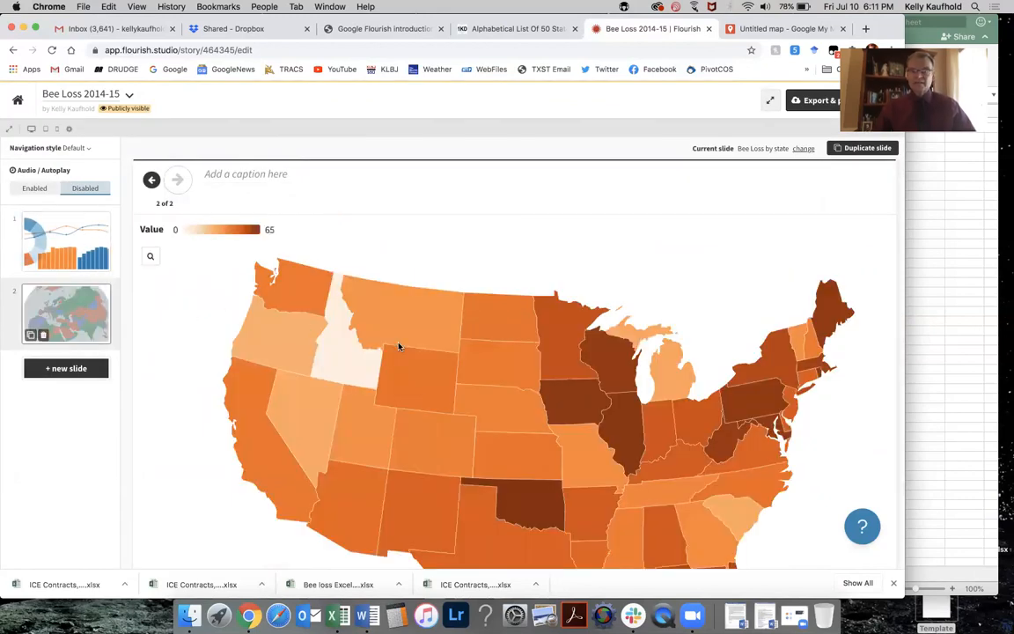
scroll(627, 428, down, 2)
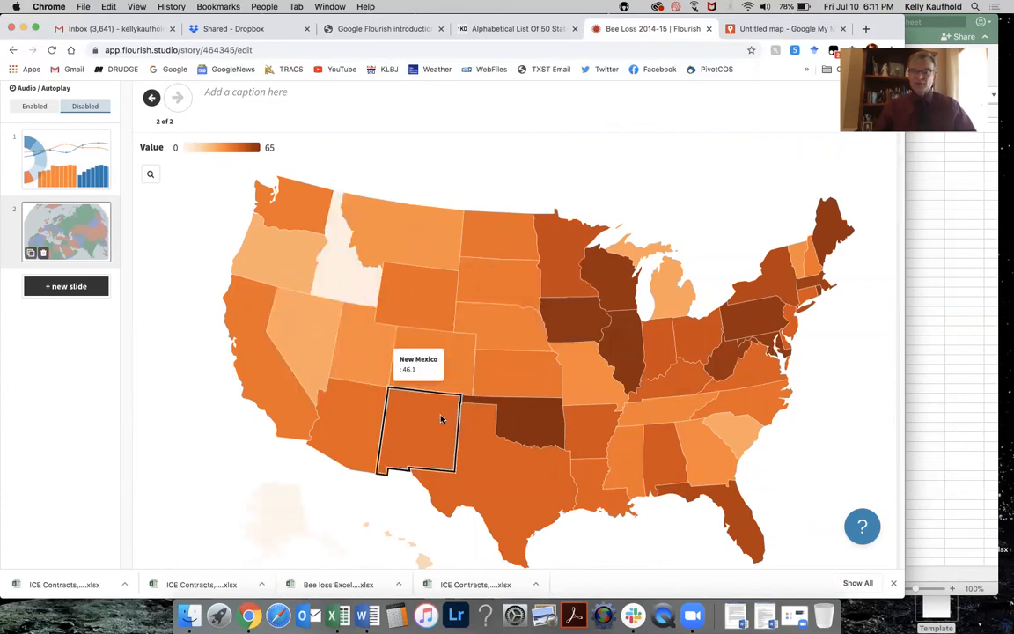
Step: Return to the bar chart slide, narrow the browser window and publish the story for sharing and embedding without a password
click(86, 167)
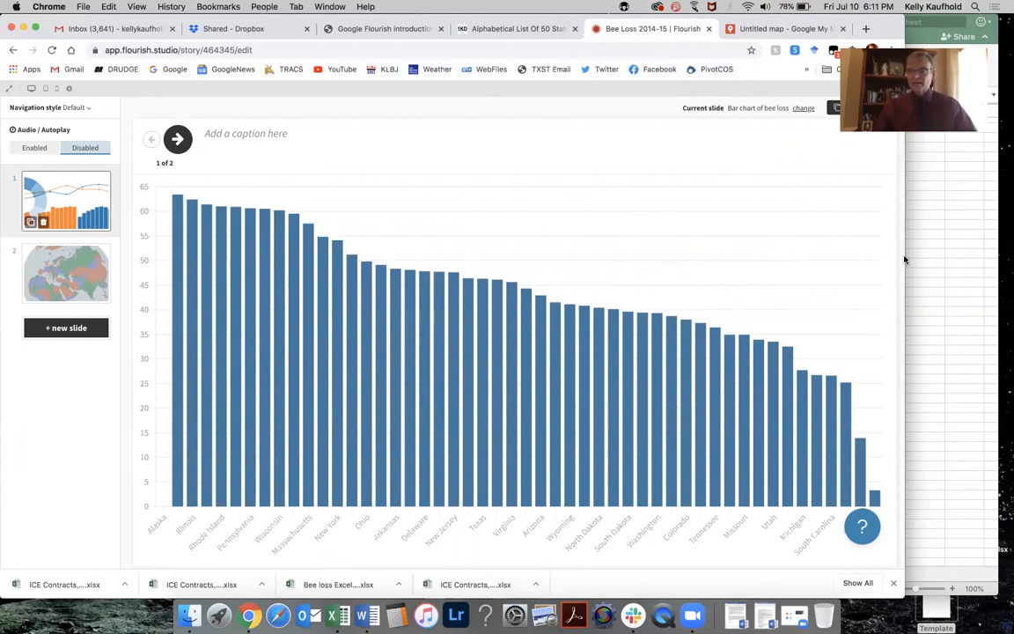
drag(863, 256, 766, 255)
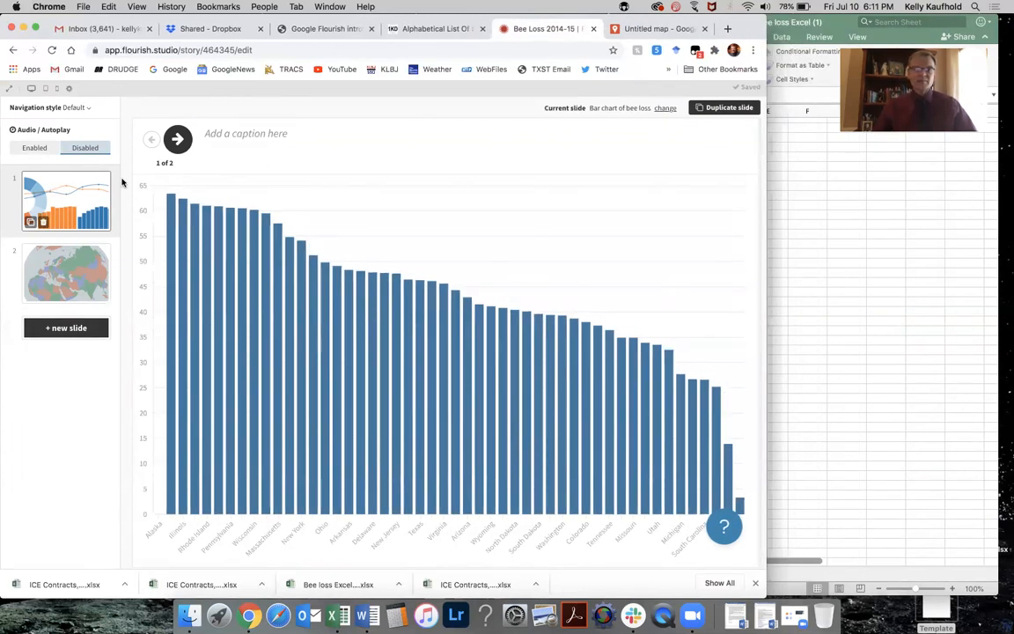
scroll(89, 106, up, 2)
click(697, 101)
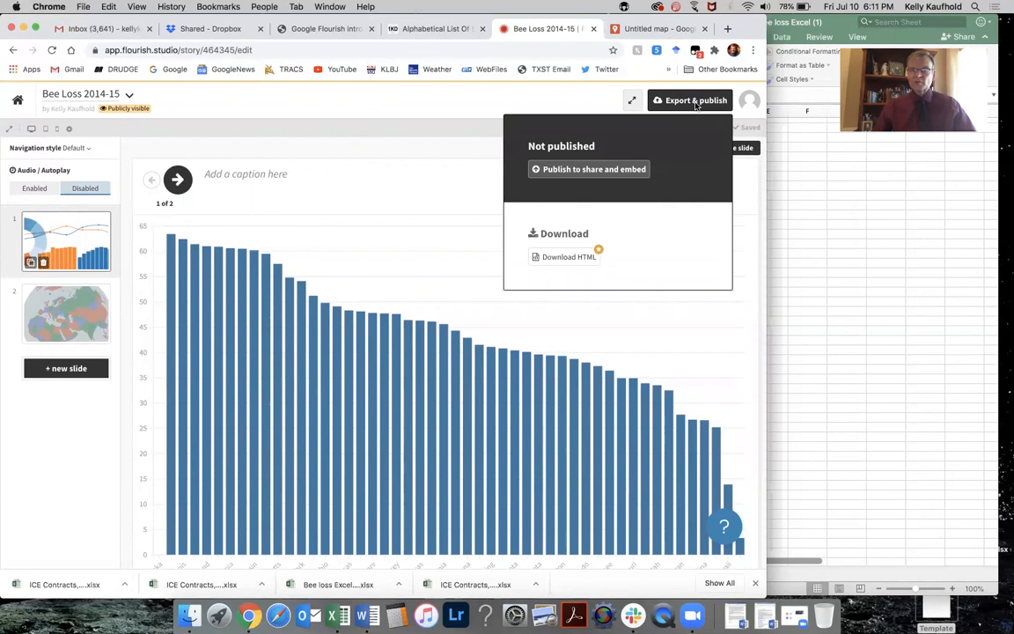
click(606, 170)
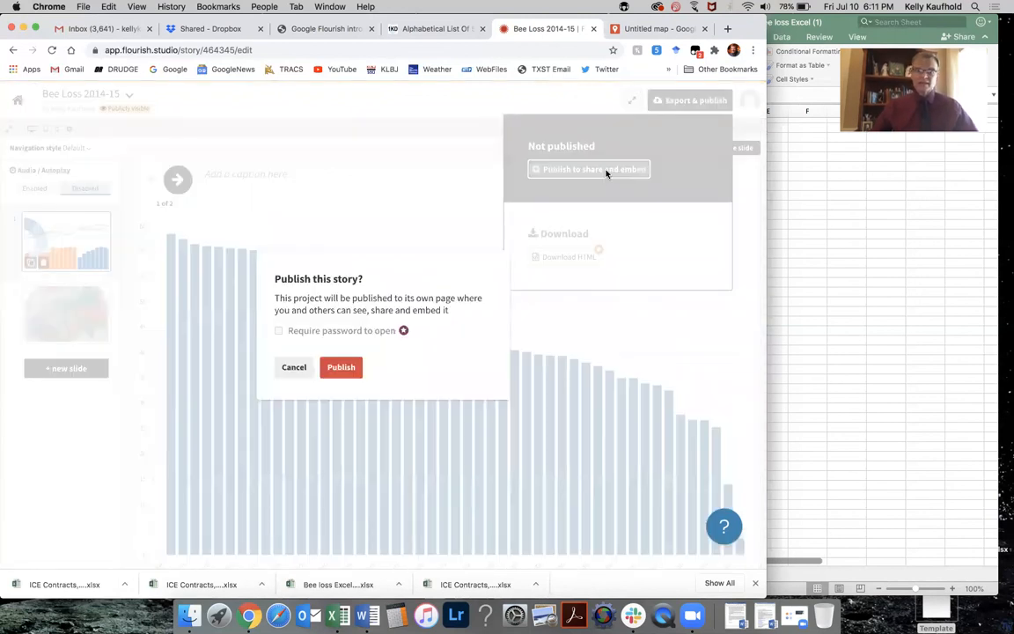
click(336, 367)
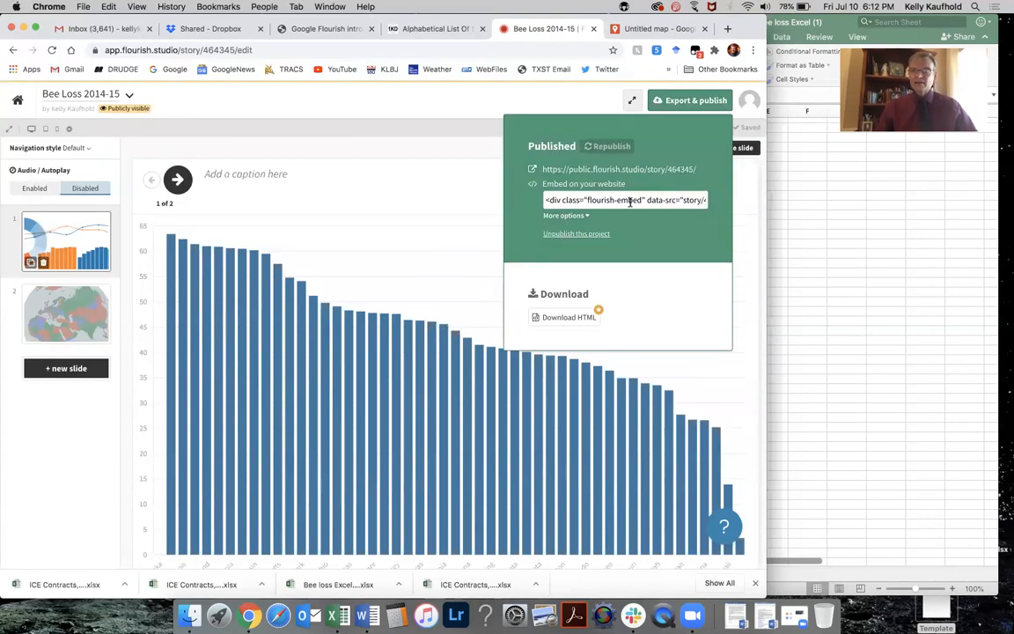
Step: Select the published story's website embed code and read through it
click(635, 200)
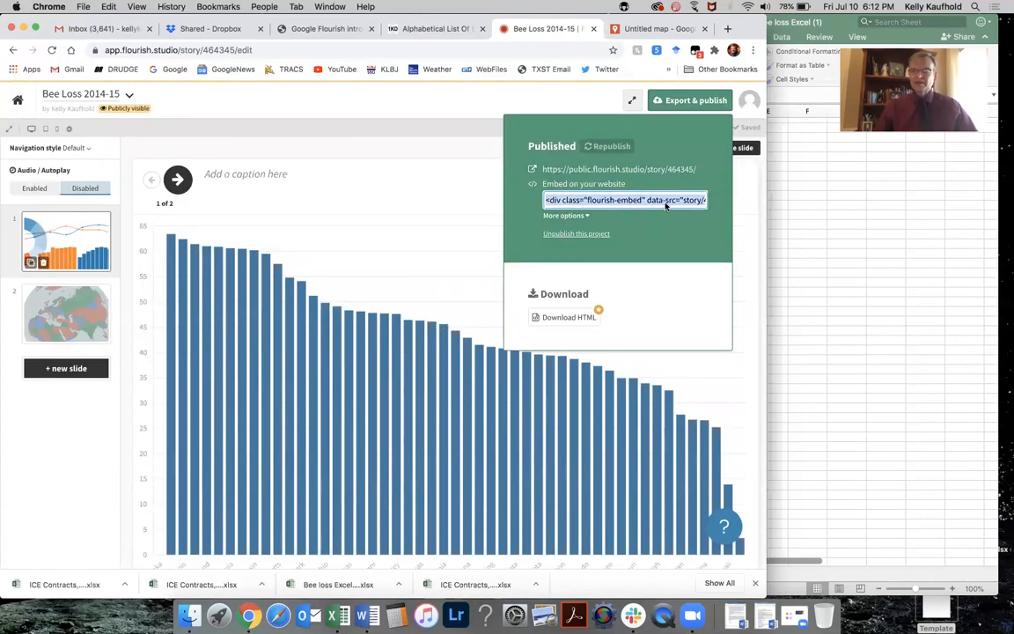
click(672, 200)
key(Right)
key(Right)
key(Right)
key(Right)
key(Right)
key(Right)
key(Right)
key(Right)
key(Right)
key(Right)
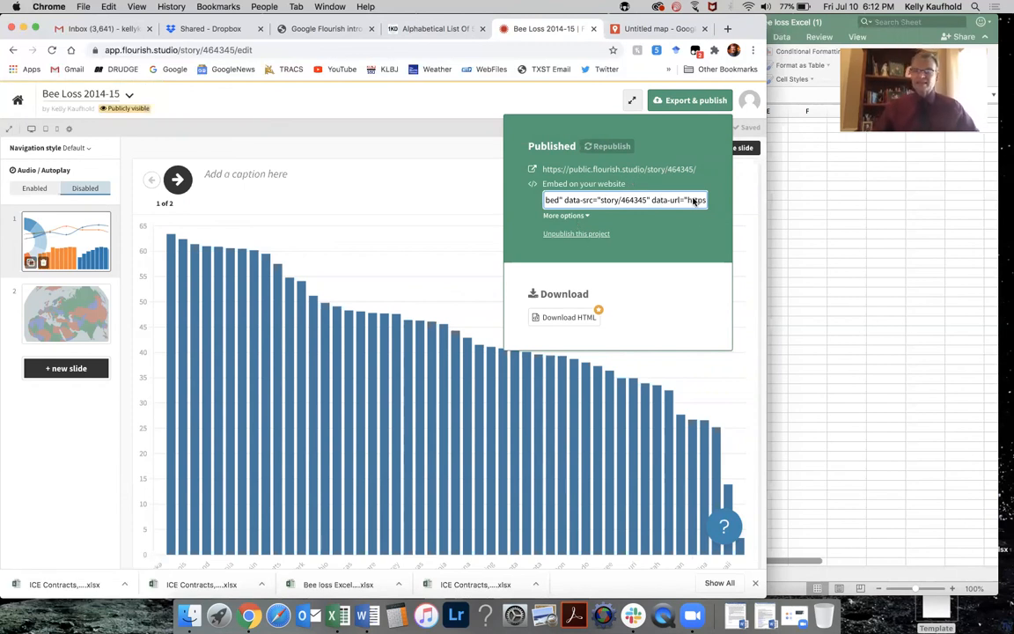
Step: Close the publishing options and page through the story to the map slide and back to the bar chart
click(277, 171)
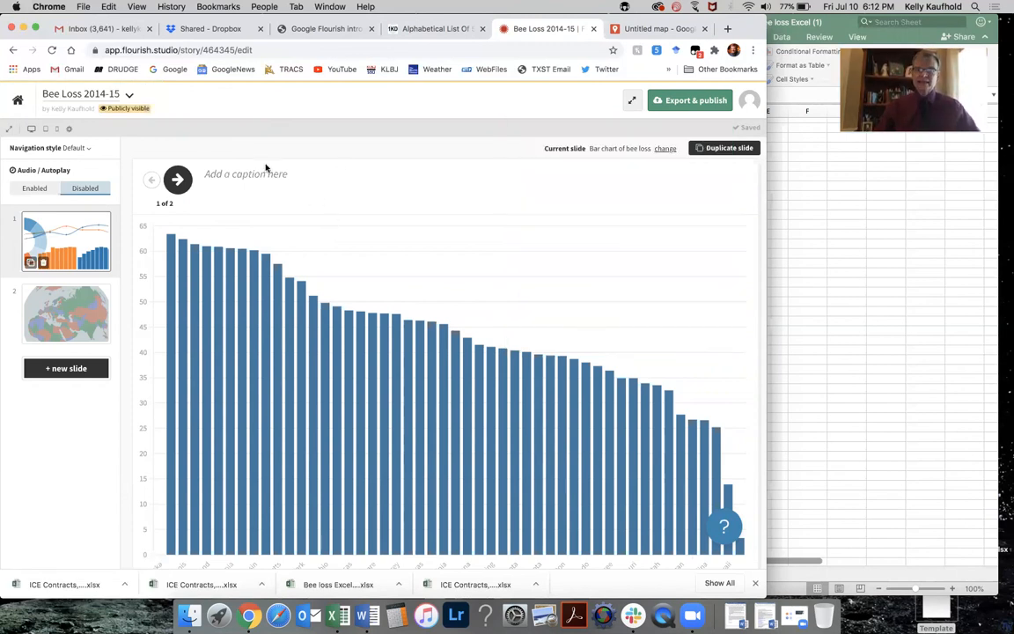
click(177, 178)
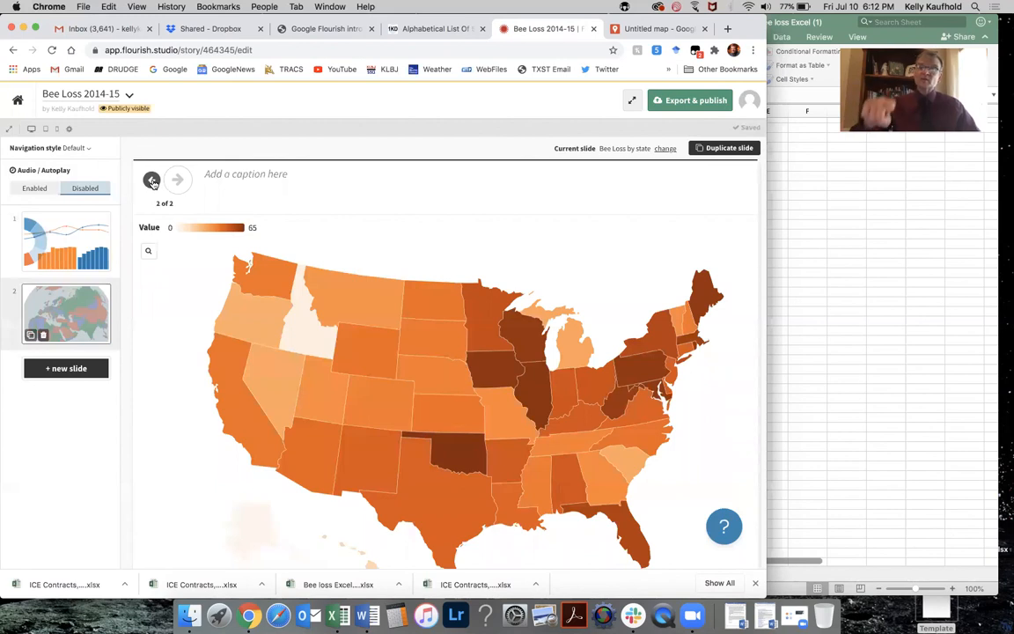
click(151, 180)
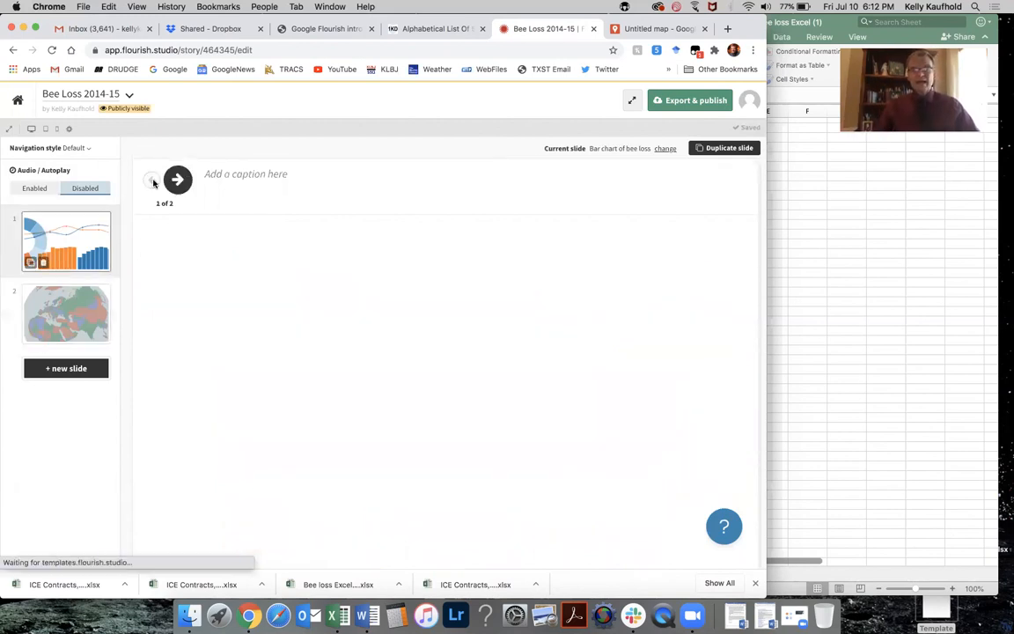